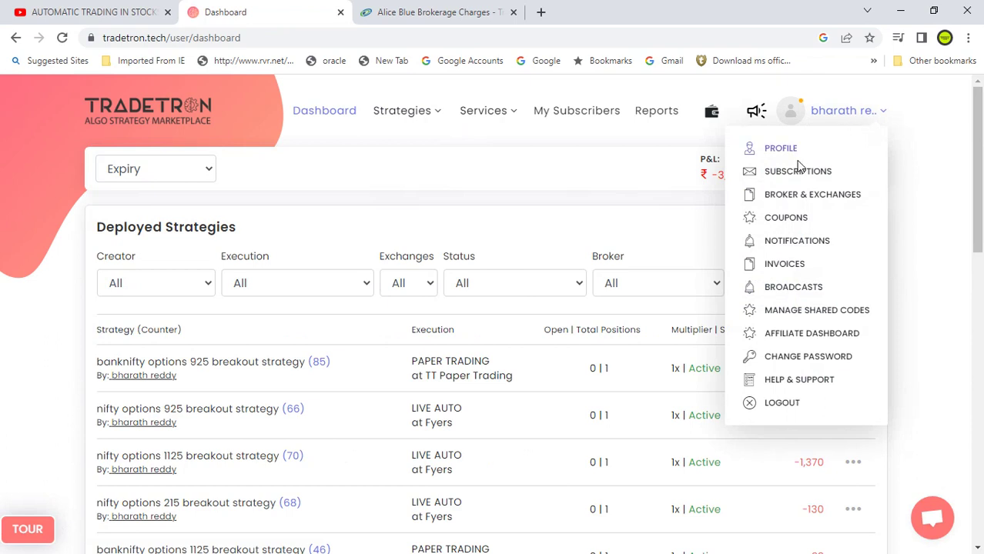
Open Broker & Exchanges from the account menu, showing TT Paper Trading and Fyers.
left_click(799, 196)
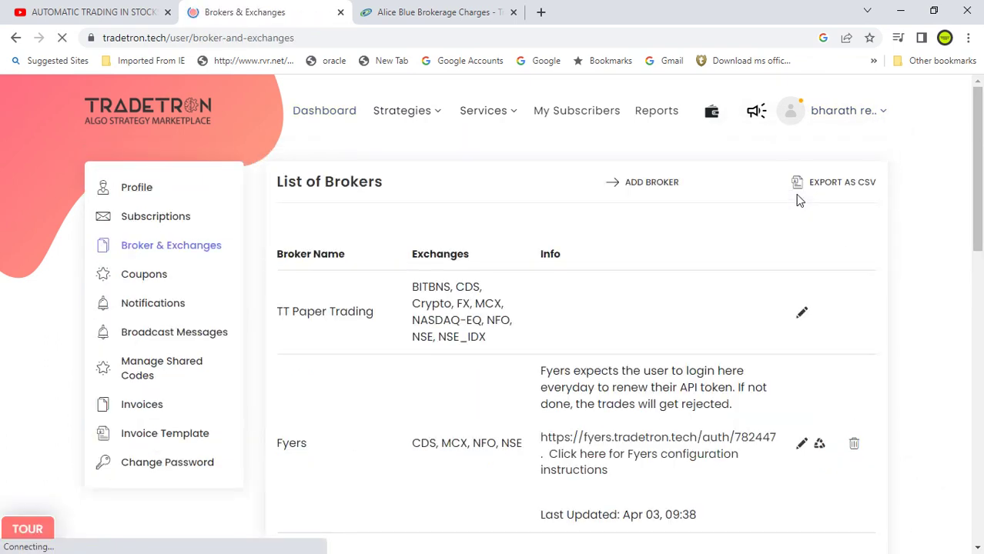
left_click(864, 117)
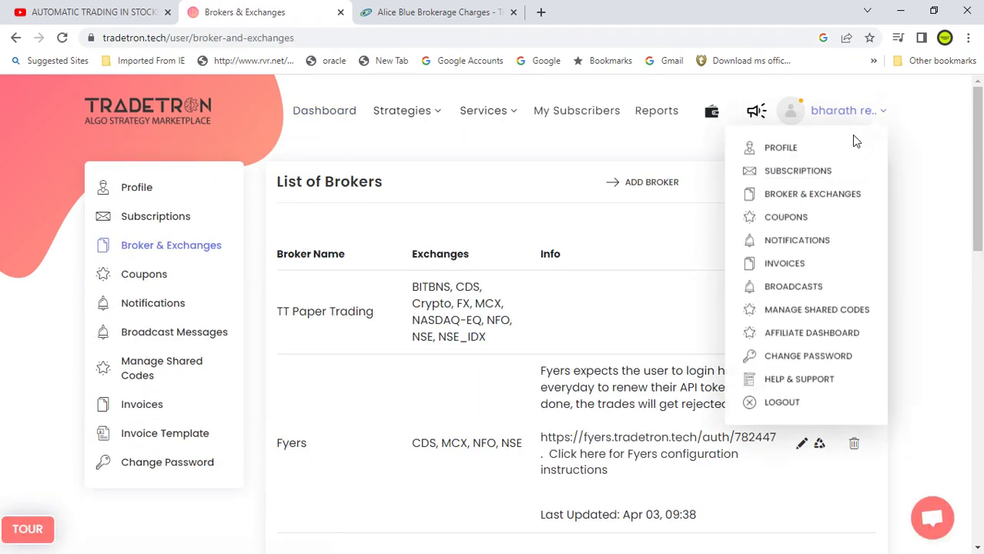
left_click(818, 194)
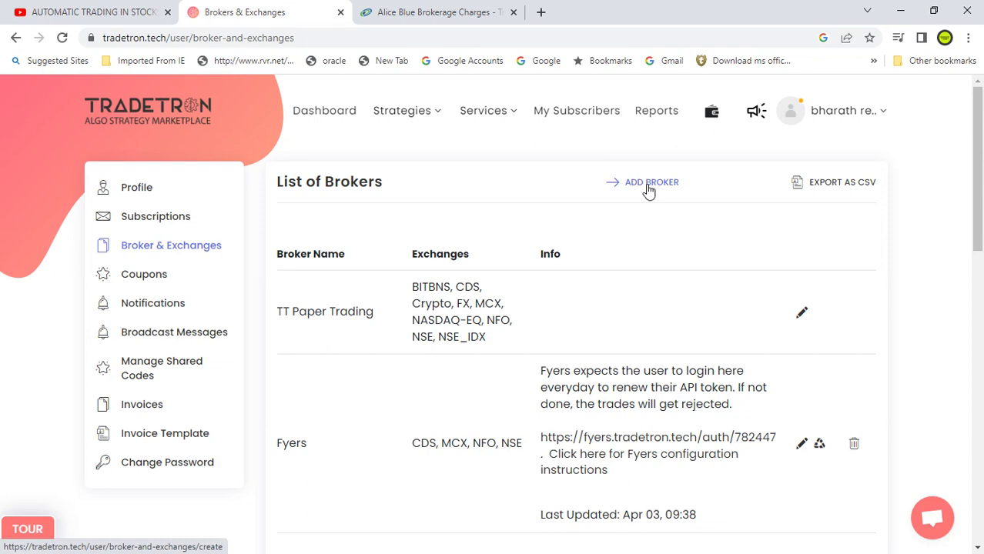
Glance at the Alice Blue charges and YouTube description tabs, then return to the broker list.
left_click(406, 12)
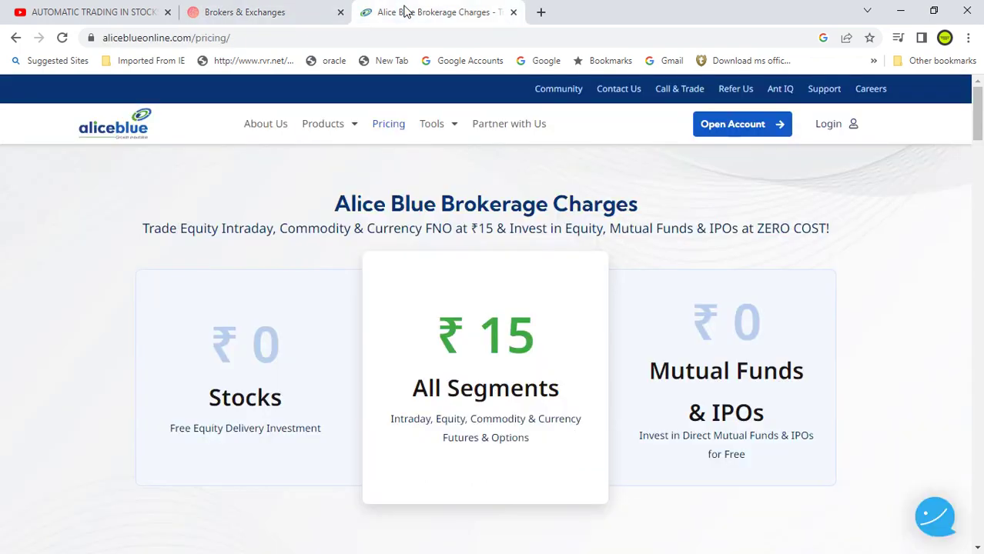
left_click(299, 17)
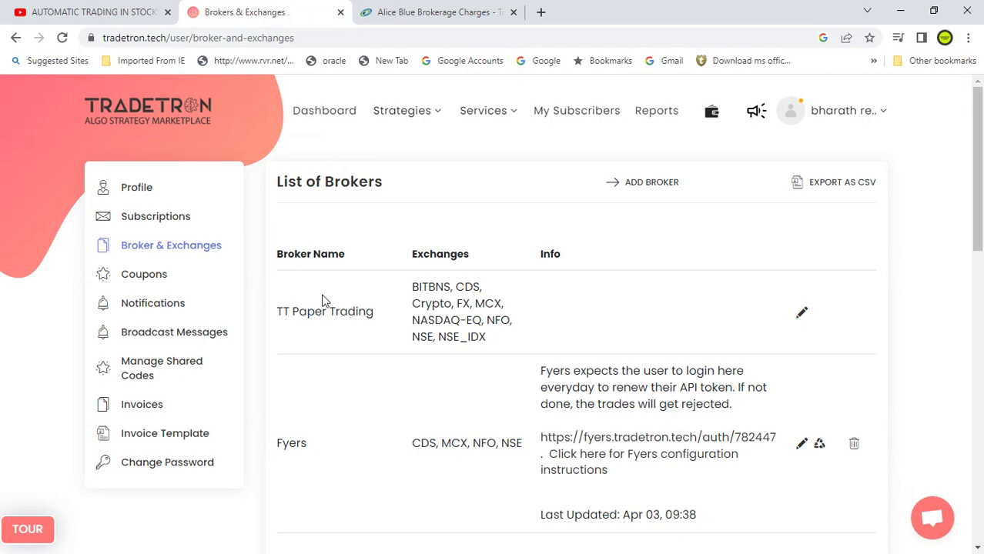
left_click(164, 11)
left_click(355, 360)
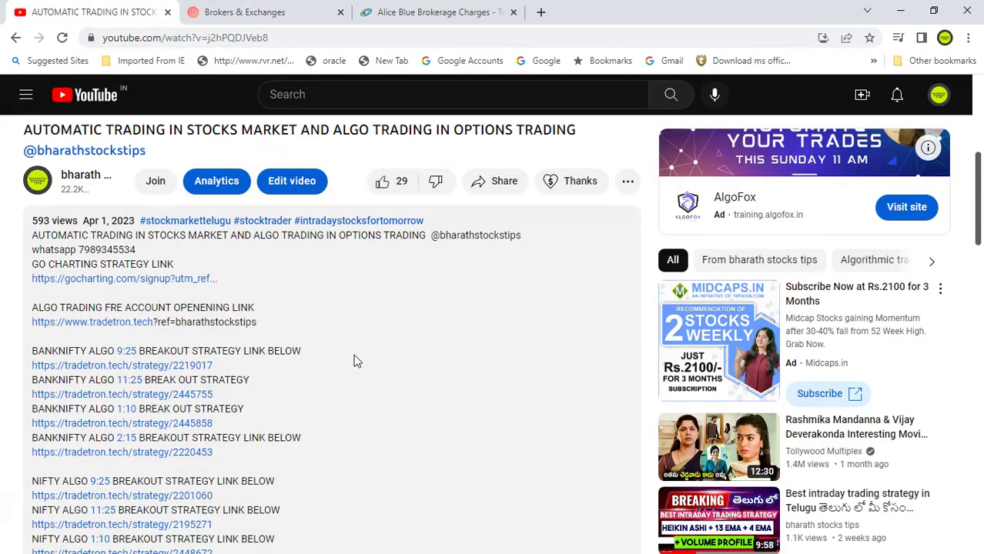
scroll(354, 360, "down", 1)
scroll(354, 361, "down", 1)
left_click(280, 7)
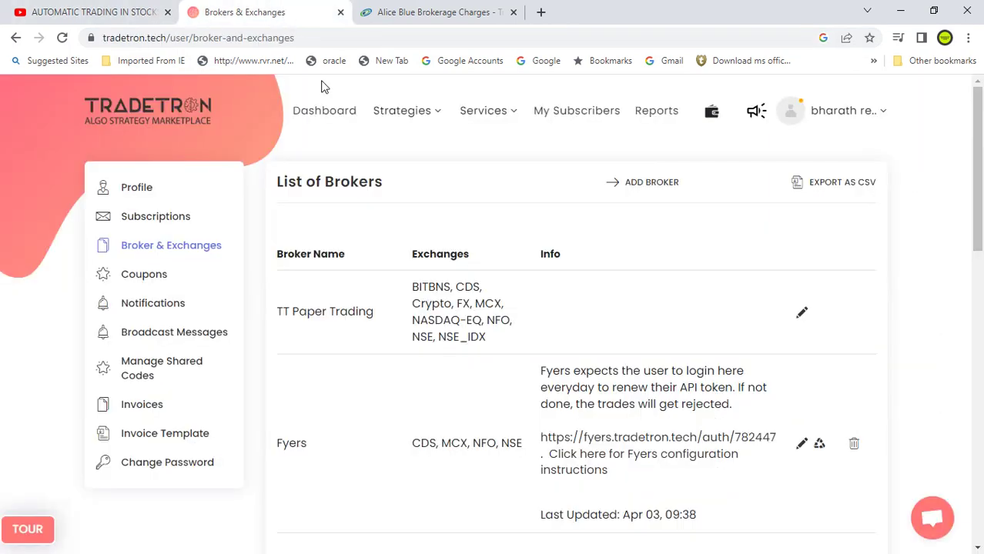
Open Strategies > Create and scroll through the new strategy form.
left_click(414, 120)
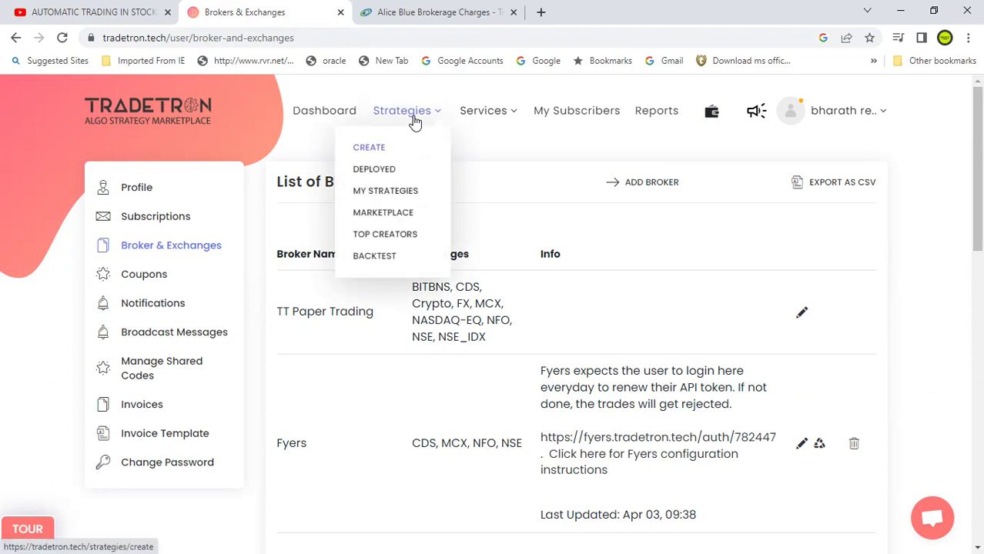
left_click(378, 157)
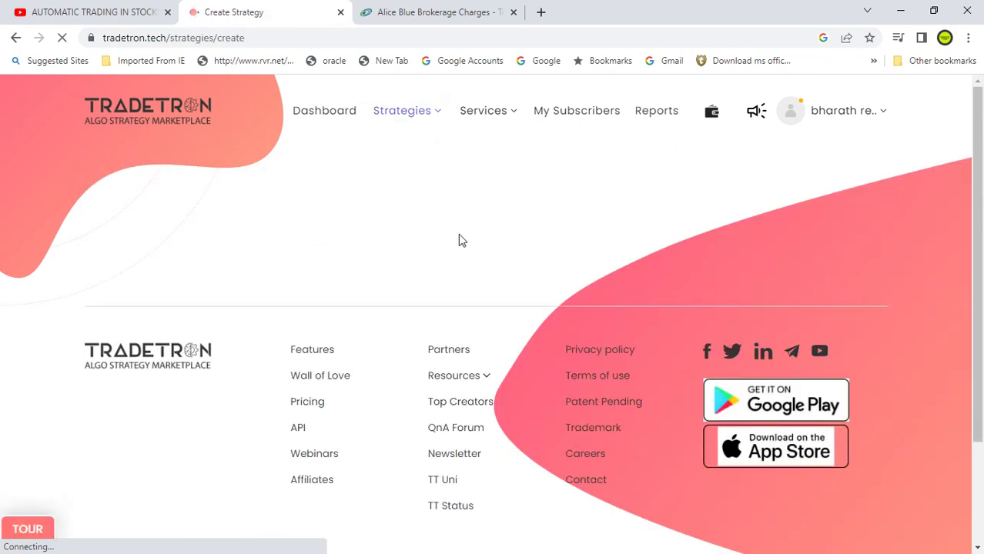
scroll(482, 322, "down", 10)
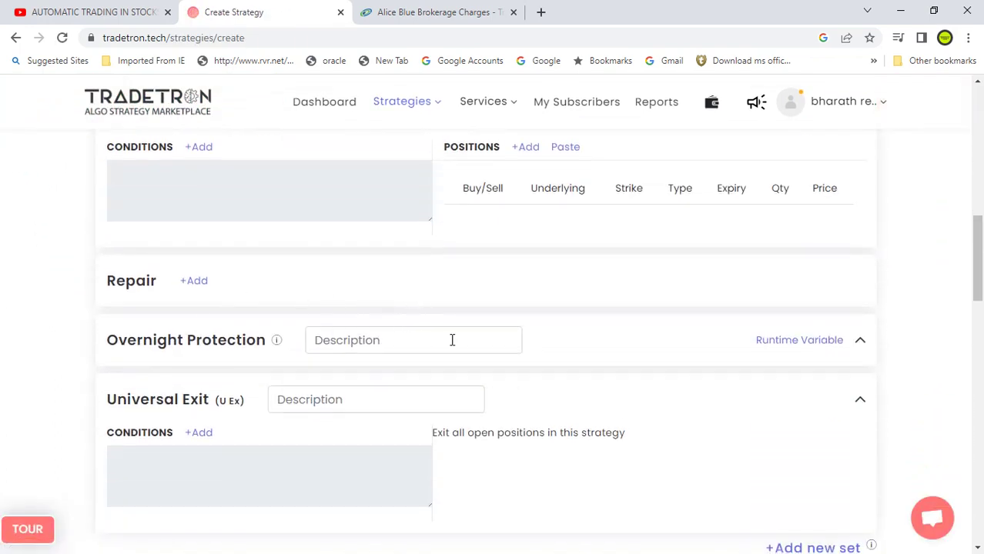
scroll(451, 340, "down", 5)
scroll(420, 346, "up", 2)
scroll(462, 347, "up", 10)
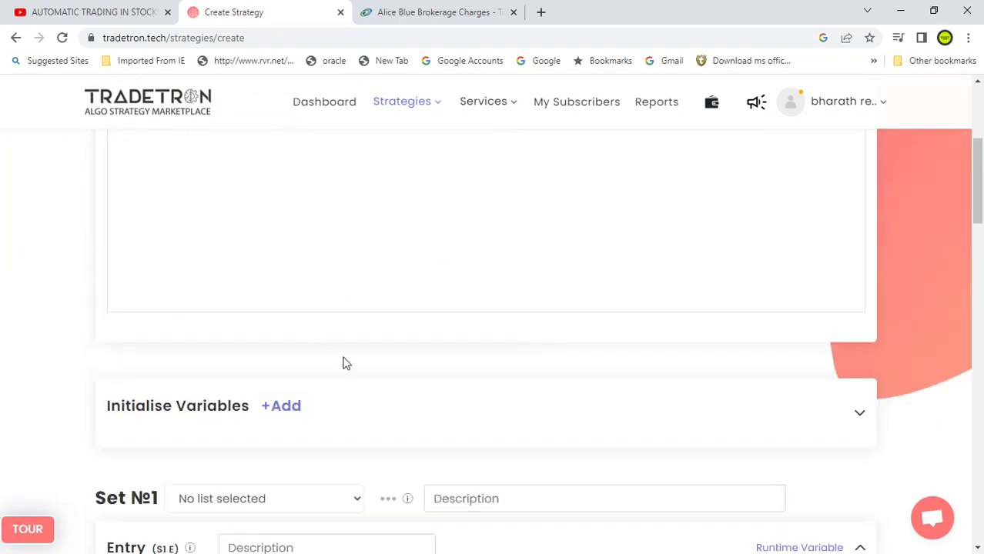
scroll(385, 378, "up", 10)
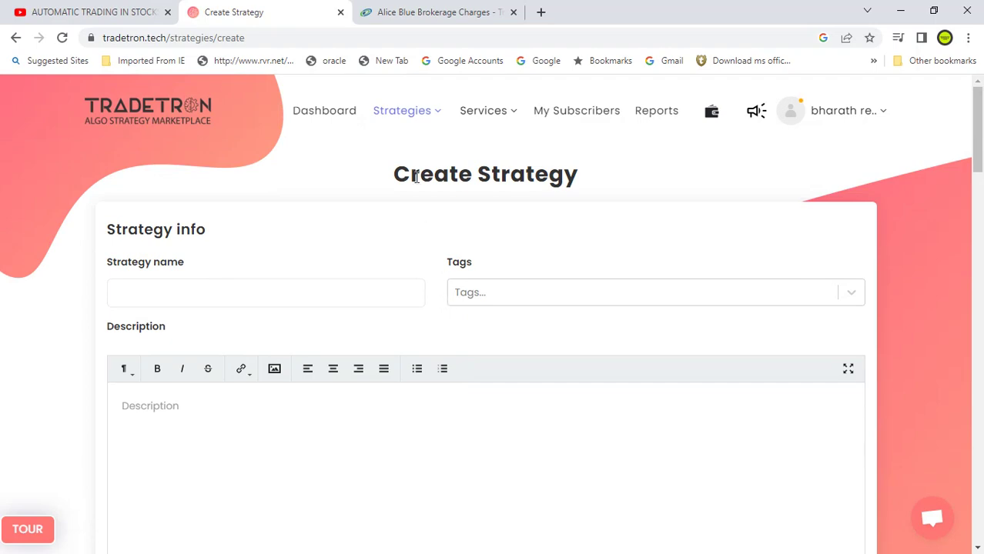
scroll(404, 286, "down", 8)
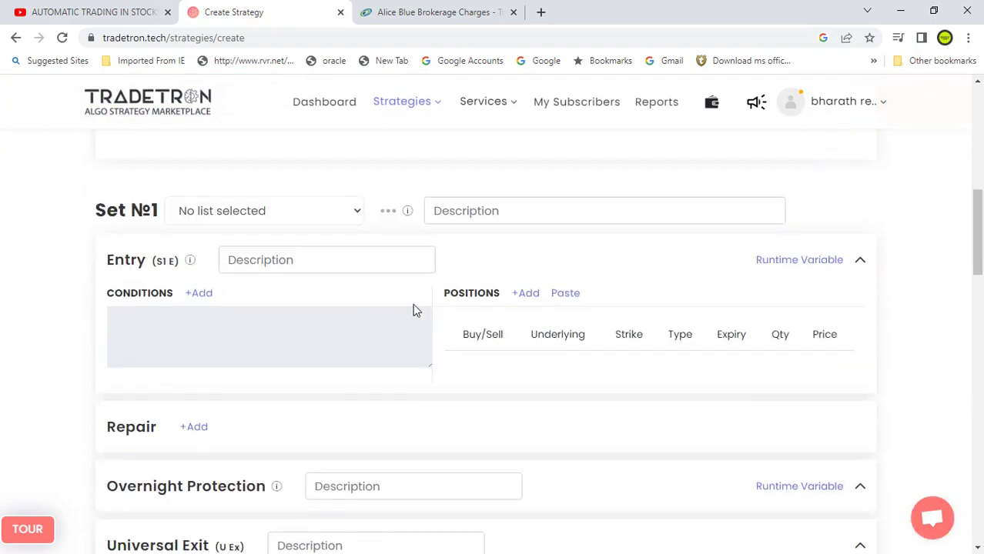
scroll(413, 309, "up", 4)
scroll(430, 328, "up", 5)
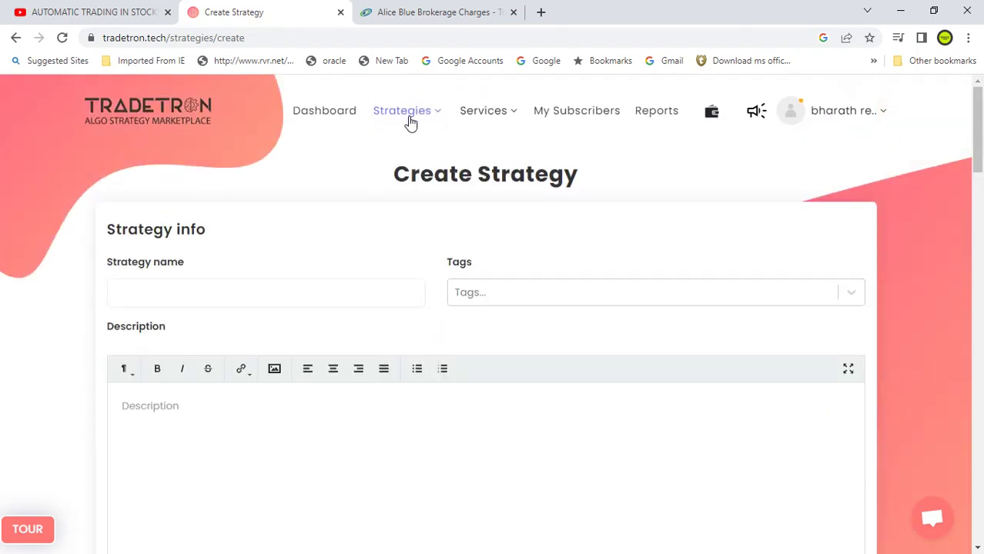
Open My Strategies, listing entries like 'mar 723 nifty options 925 breakout strategy'.
mouse_move(405, 117)
left_click(397, 192)
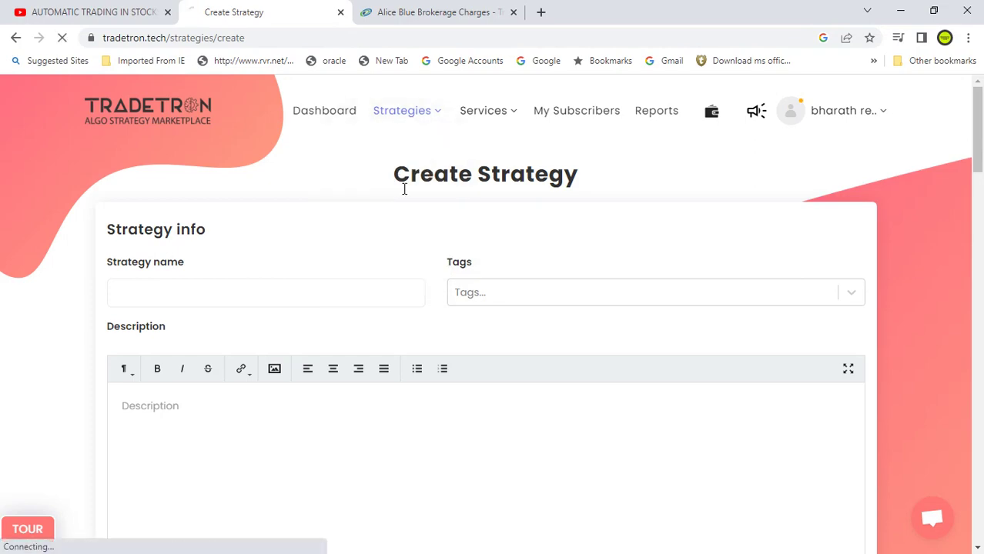
scroll(598, 369, "down", 5)
scroll(600, 365, "up", 5)
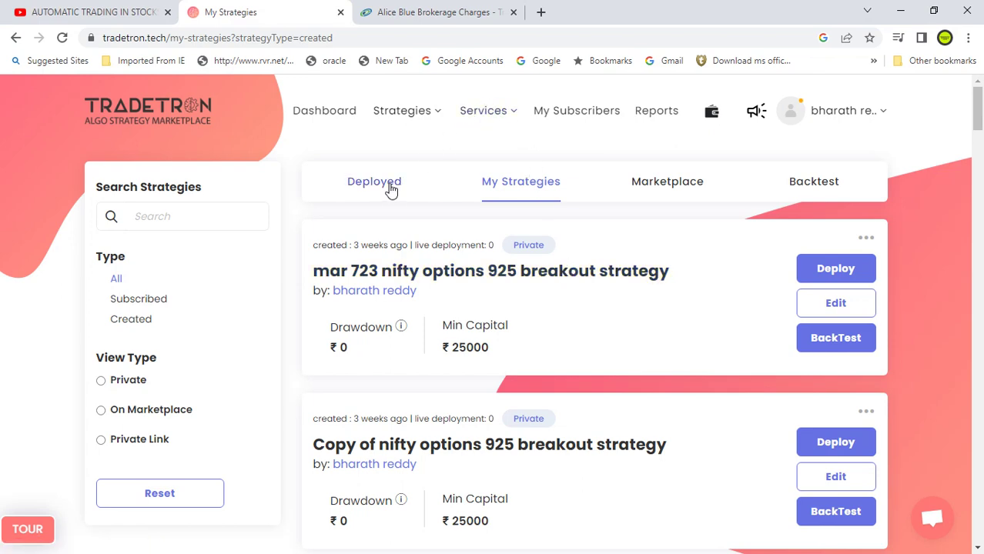
In the YouTube description, highlight the BANKNIFTY and NIFTY strategy link lines.
left_click(86, 15)
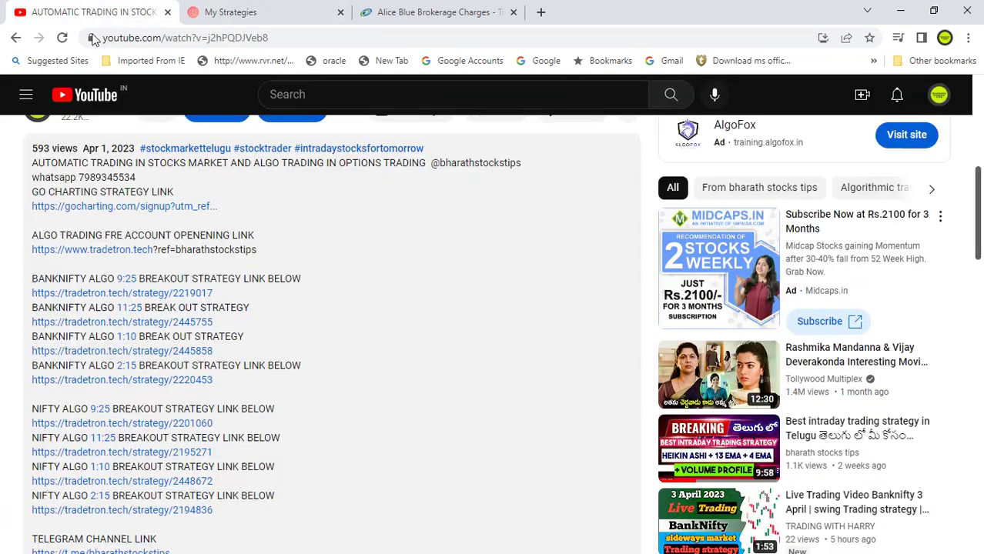
left_click_drag(27, 279, 351, 525)
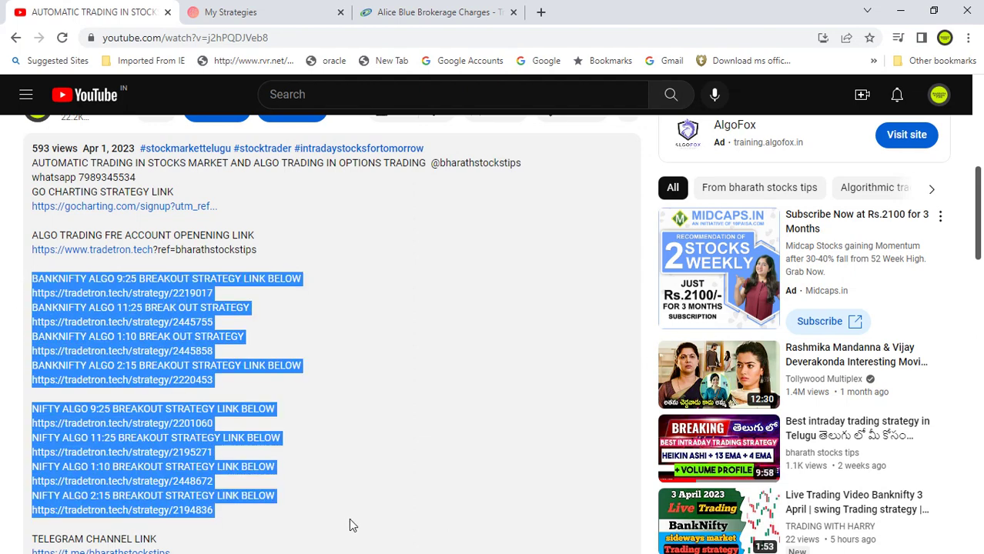
scroll(442, 437, "down", 2)
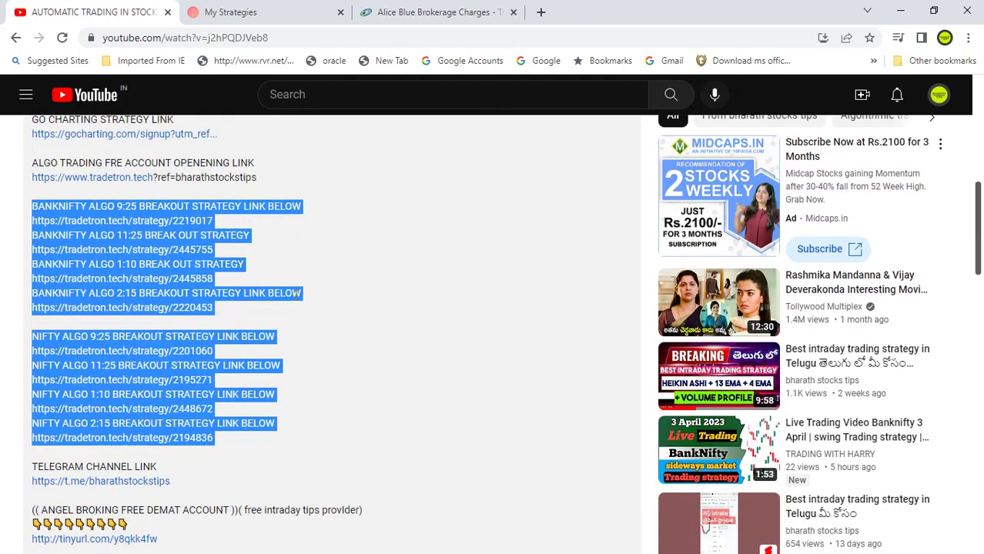
left_click(314, 251)
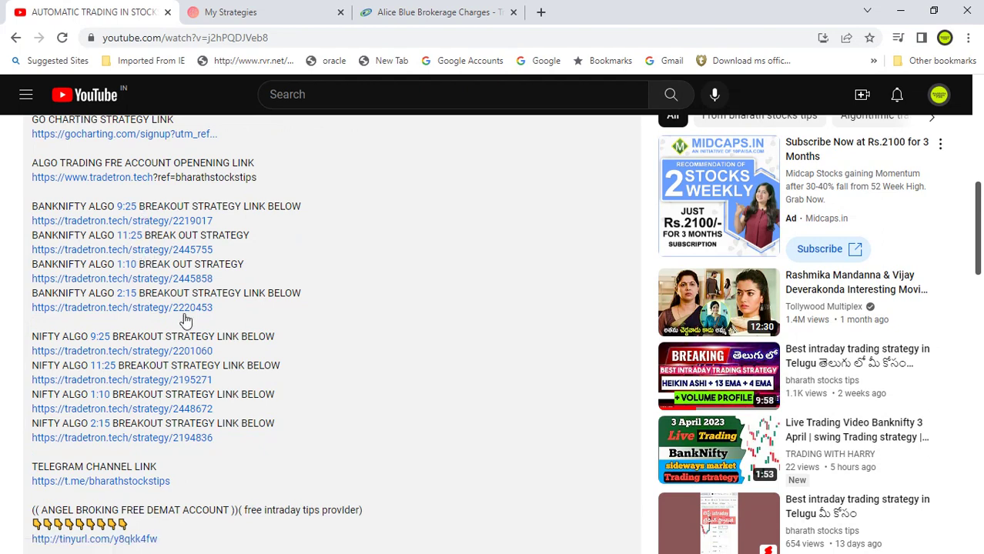
scroll(285, 334, "down", 2)
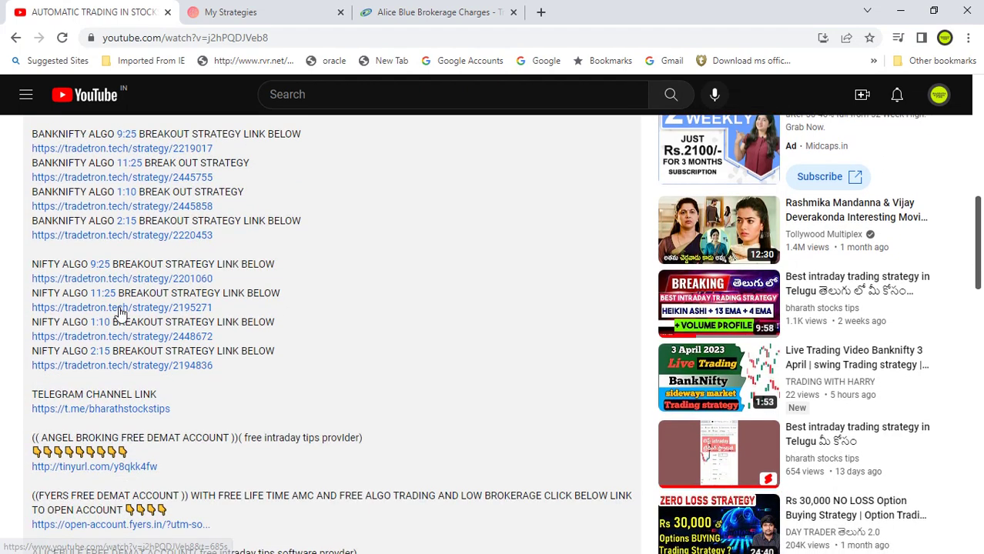
scroll(276, 312, "up", 2)
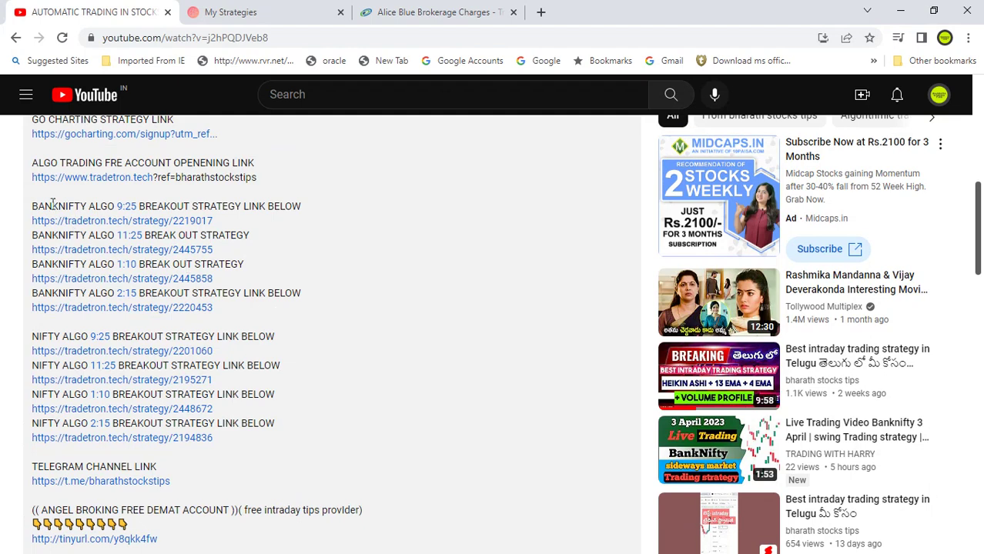
left_click_drag(33, 206, 308, 425)
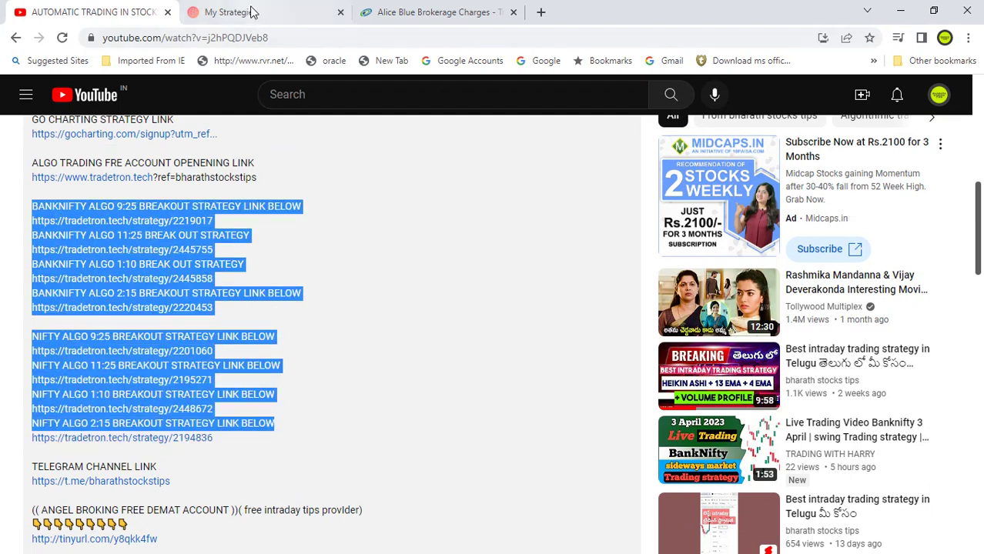
Glance at My Strategies, then highlight the Angel through AliceBlue demat-account links.
left_click(253, 11)
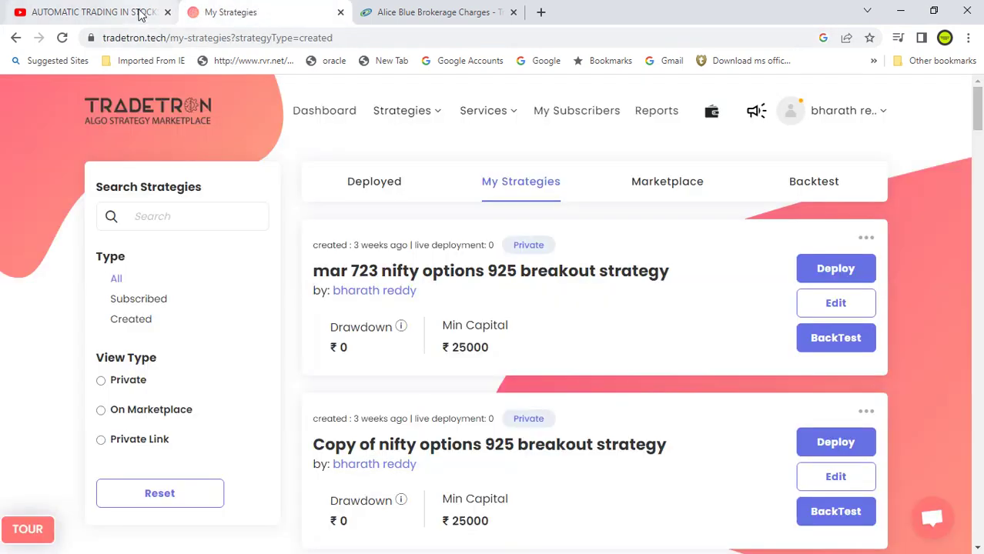
left_click(66, 14)
left_click(325, 302)
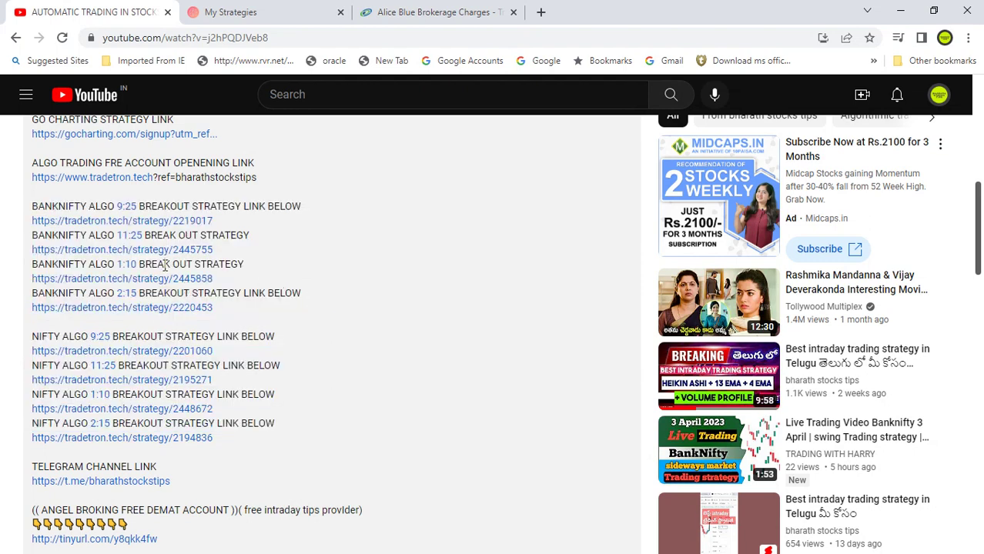
scroll(299, 299, "down", 1)
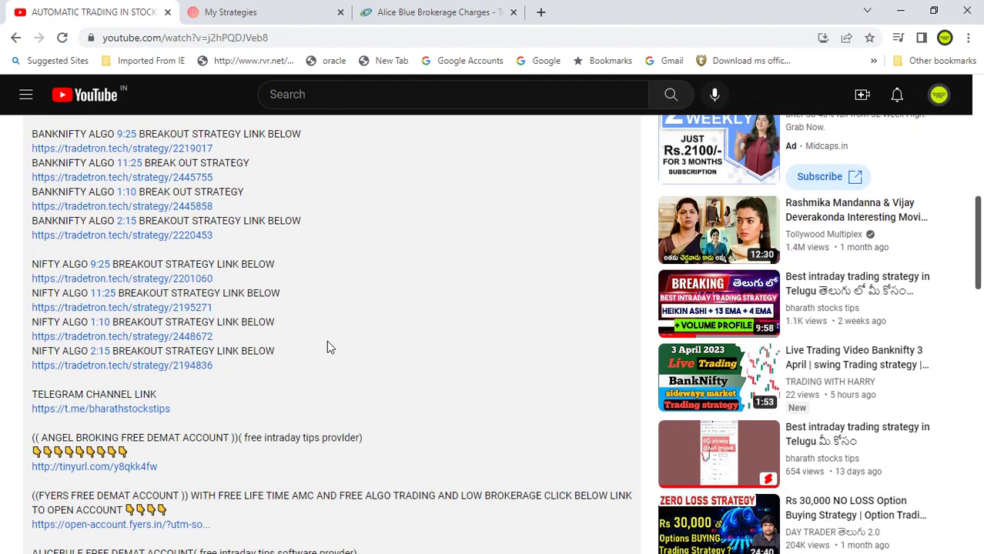
scroll(327, 343, "down", 1)
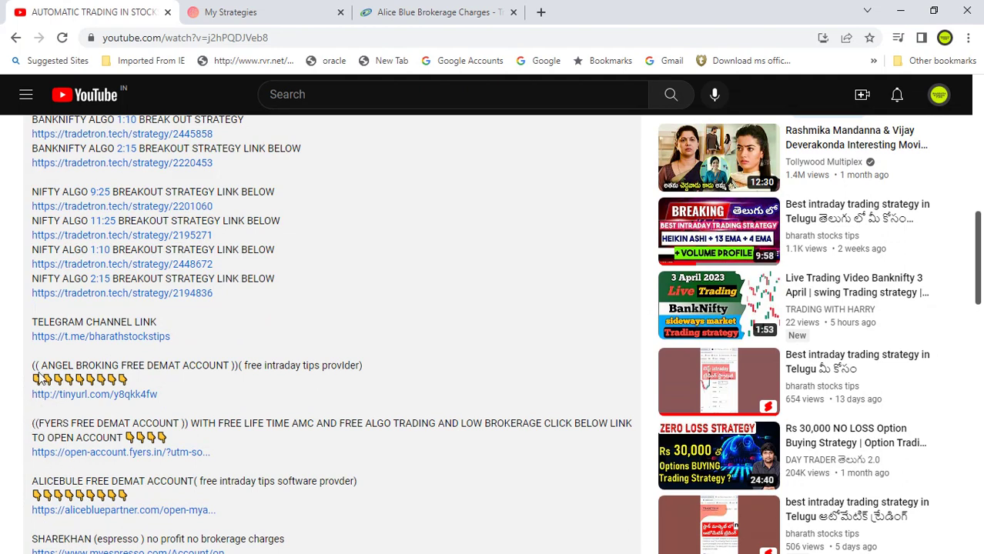
left_click_drag(35, 363, 281, 526)
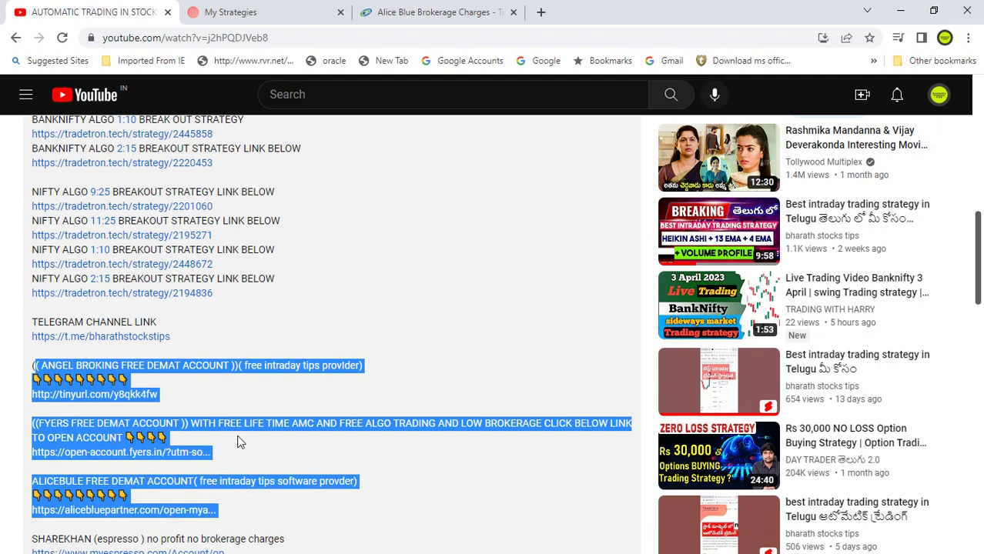
Highlight the AliceBlue free demat account line and bring up the Alice Blue brokerage charges tab.
scroll(238, 442, "up", 2)
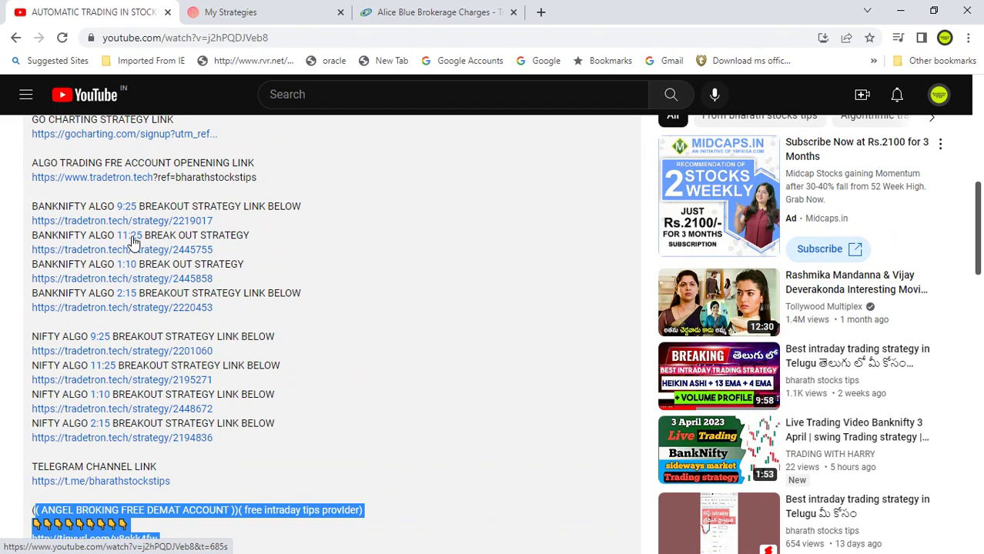
scroll(231, 245, "down", 2)
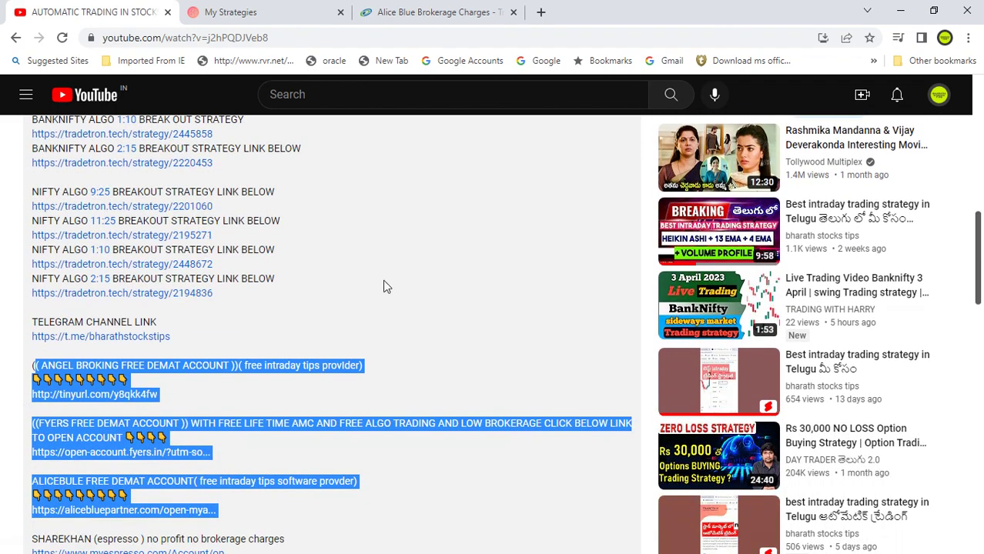
left_click(387, 287)
scroll(424, 337, "up", 2)
scroll(380, 328, "down", 2)
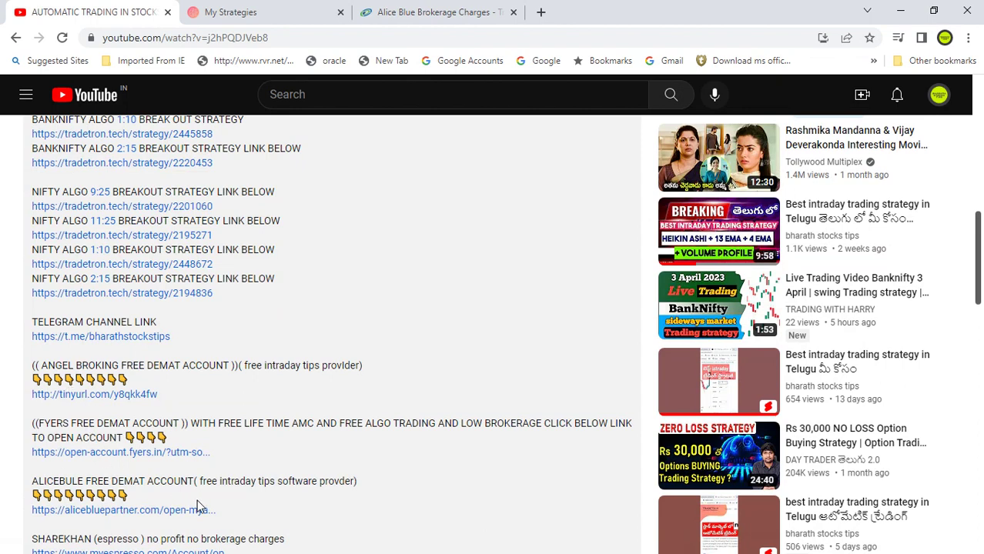
scroll(246, 497, "up", 2)
scroll(231, 494, "down", 1)
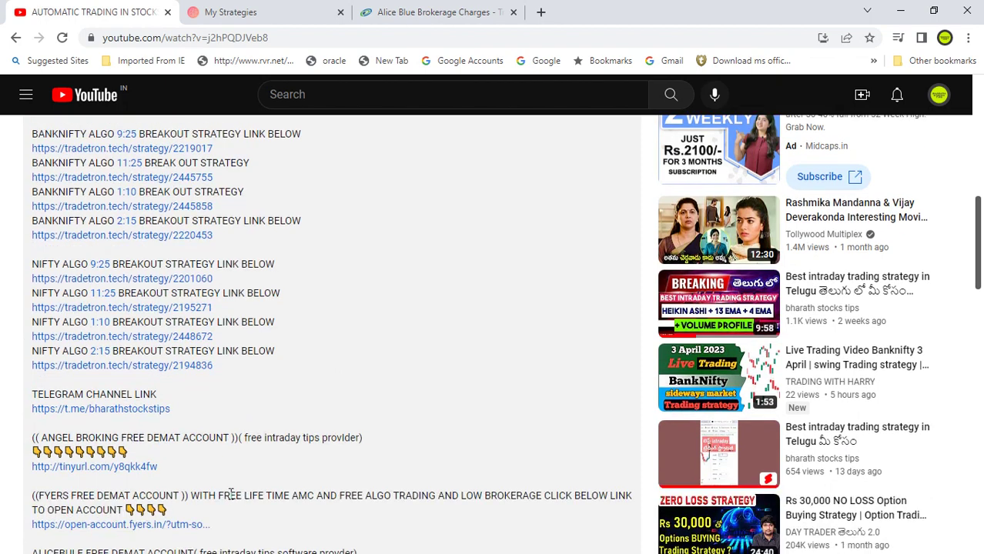
scroll(137, 518, "down", 1)
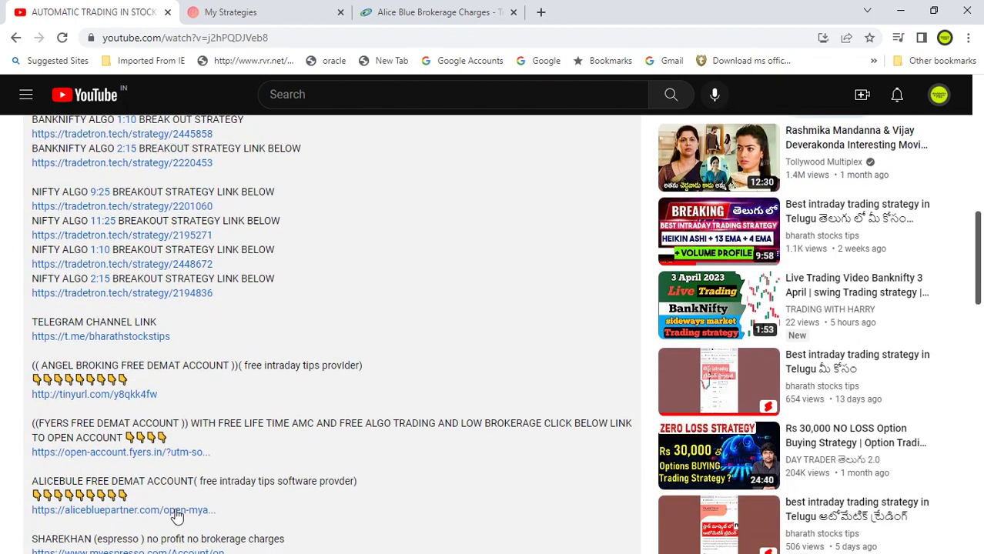
left_click_drag(43, 479, 143, 498)
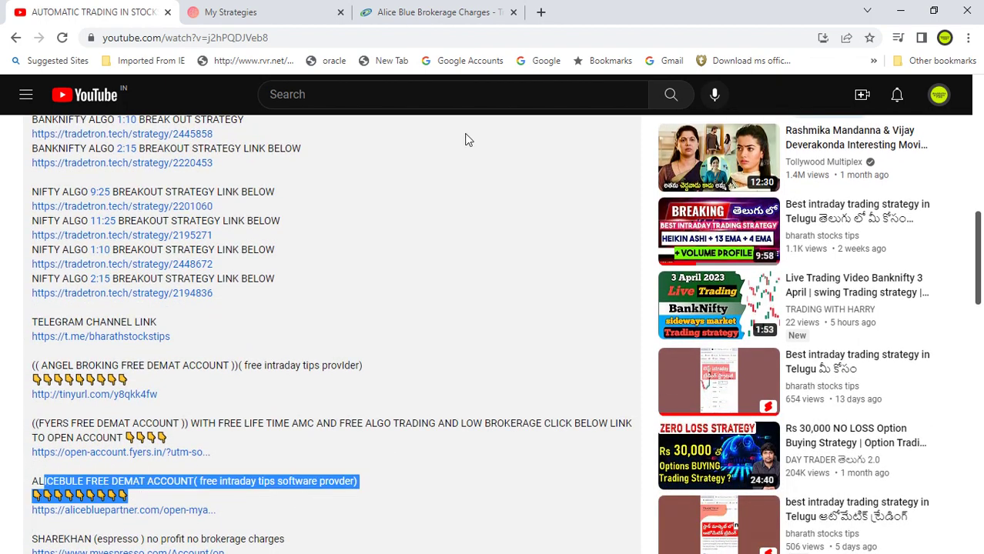
left_click(450, 12)
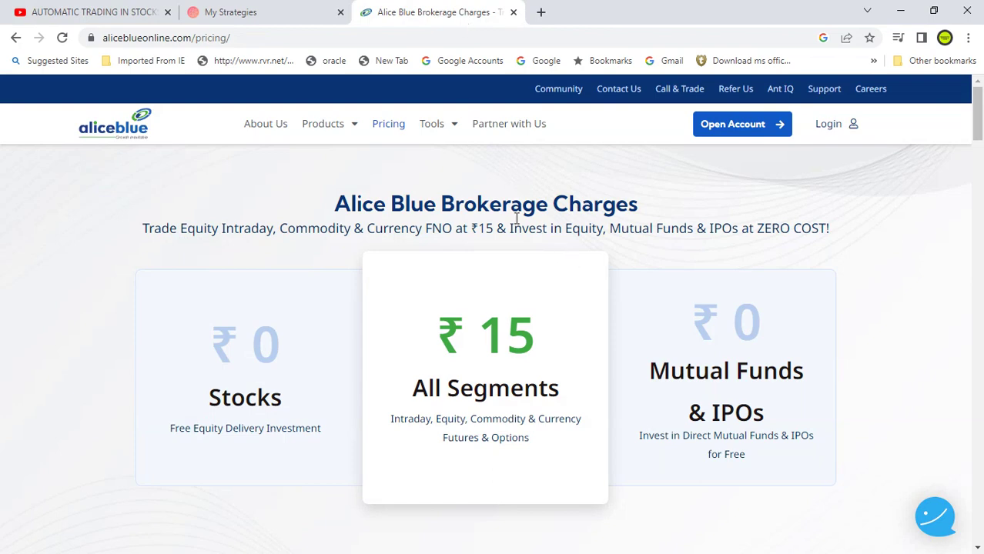
Go to Broker & Exchanges from the account menu and start adding a new broker.
left_click(281, 9)
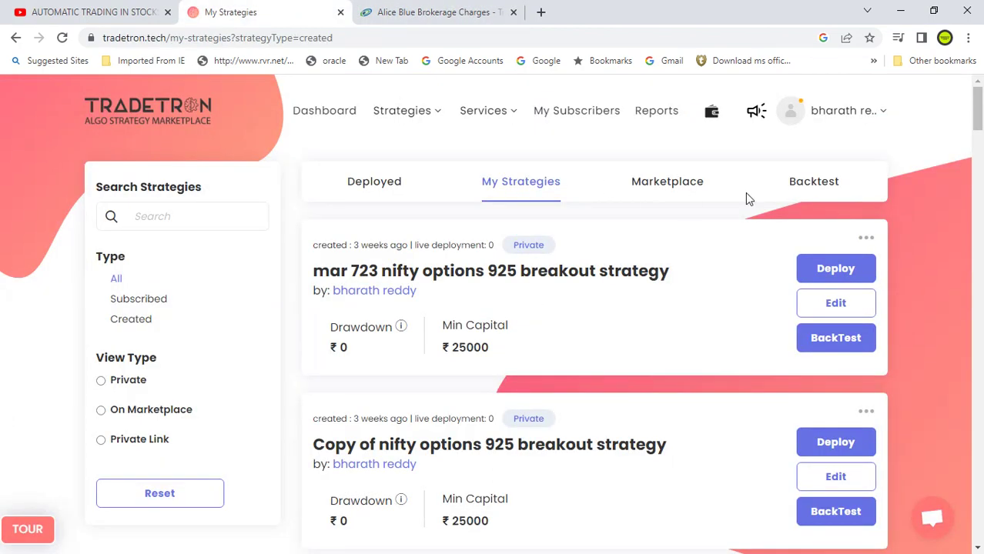
left_click(830, 114)
left_click(821, 197)
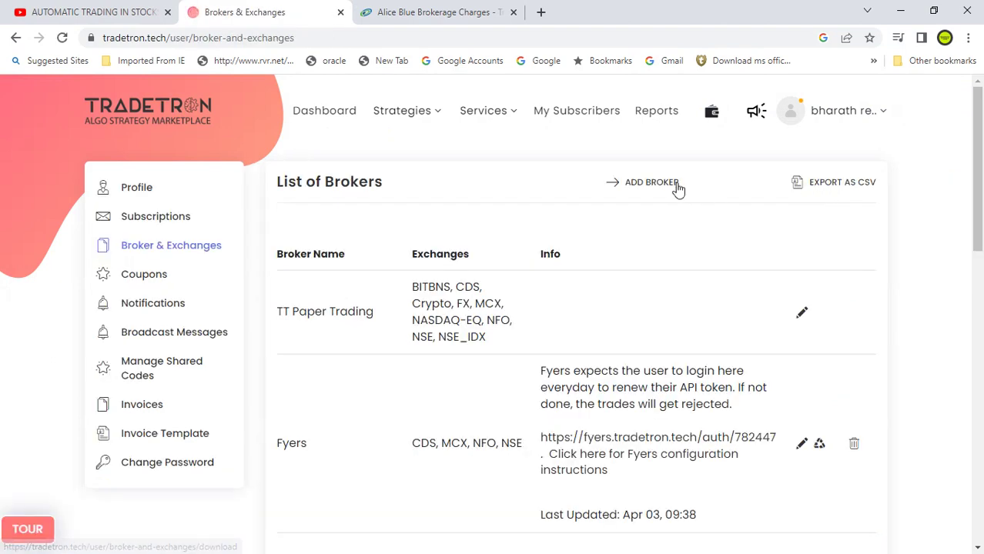
left_click(655, 184)
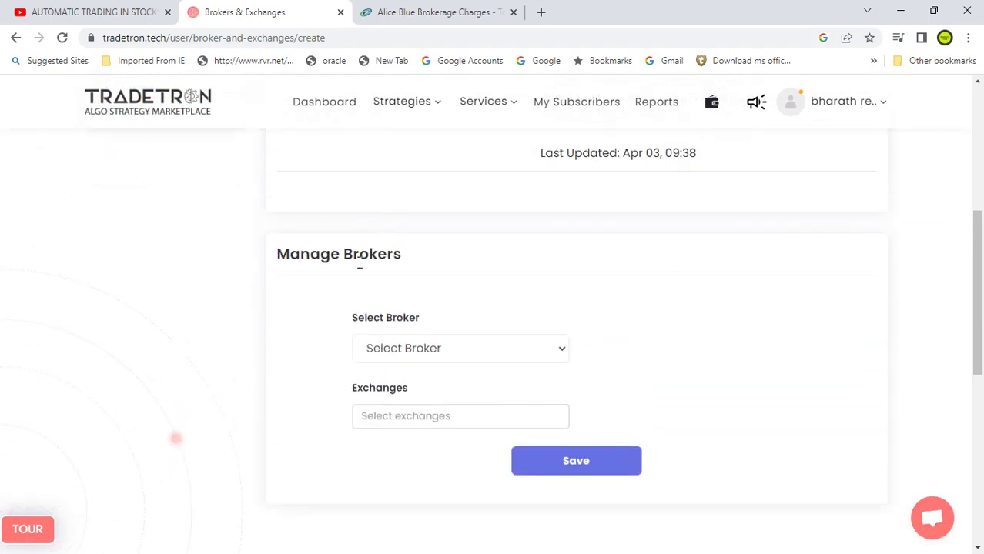
Pick AliceBlue (V2) in Select Broker, filling in the CDS, MCX, NFO and NSE exchanges.
left_click(494, 352)
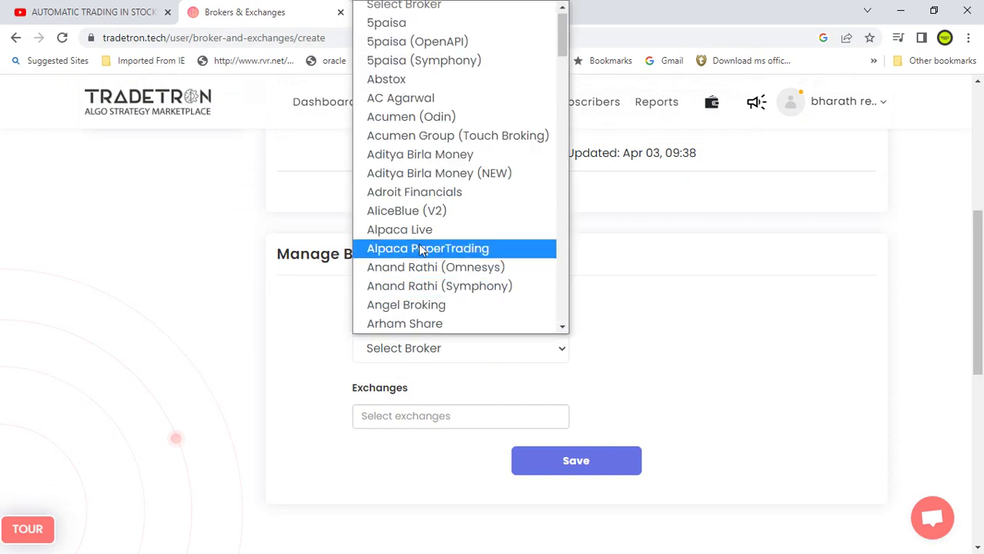
scroll(514, 240, "up", 1)
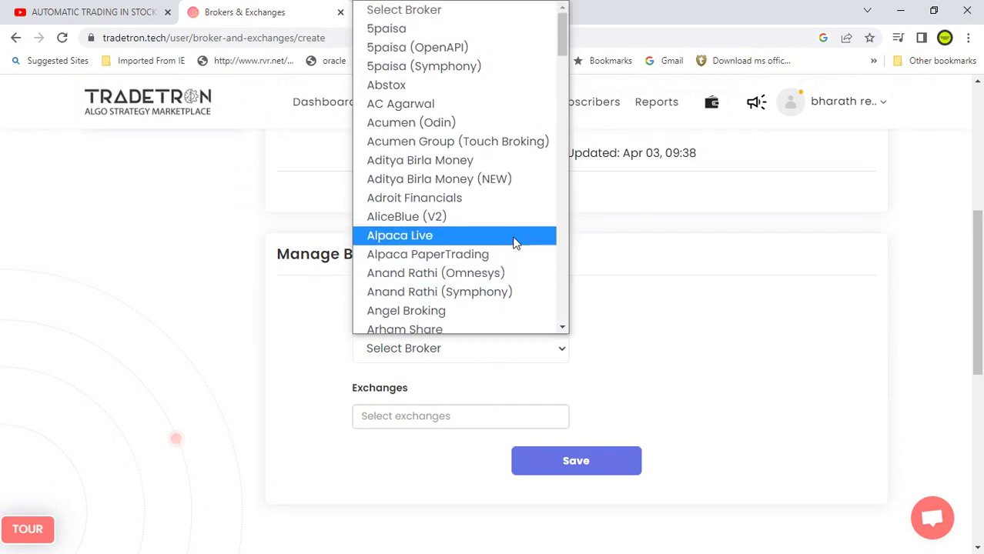
left_click(503, 347)
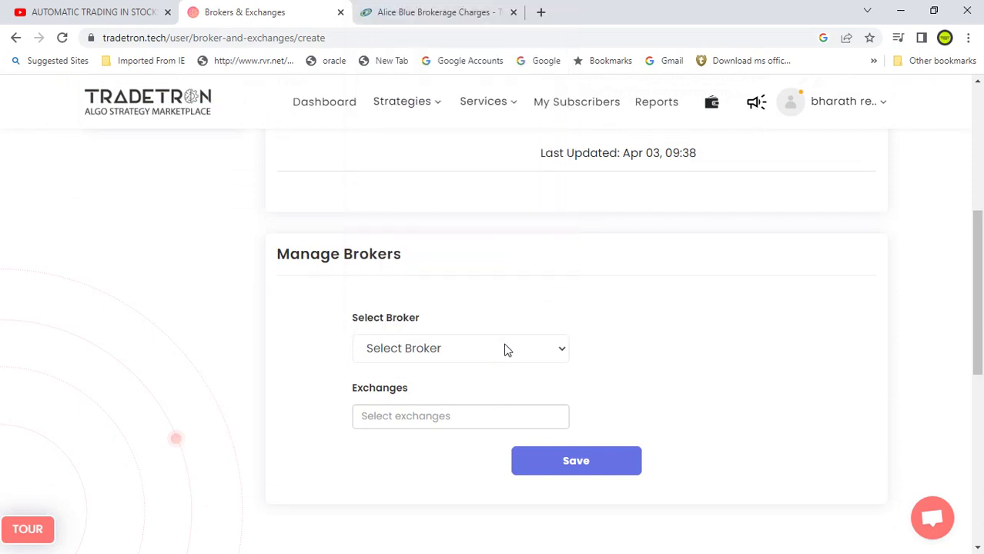
scroll(552, 343, "up", 1)
left_click(493, 421)
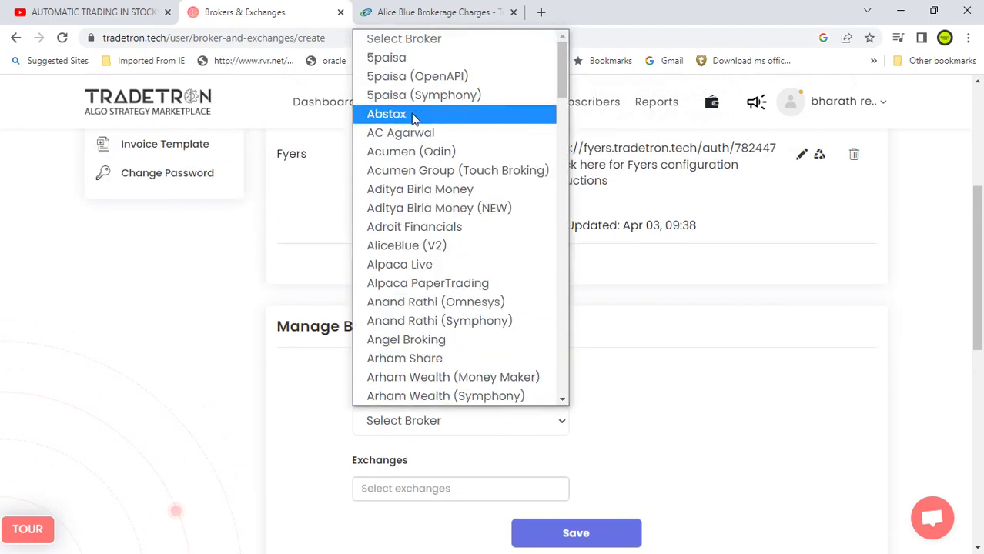
scroll(428, 268, "down", 20)
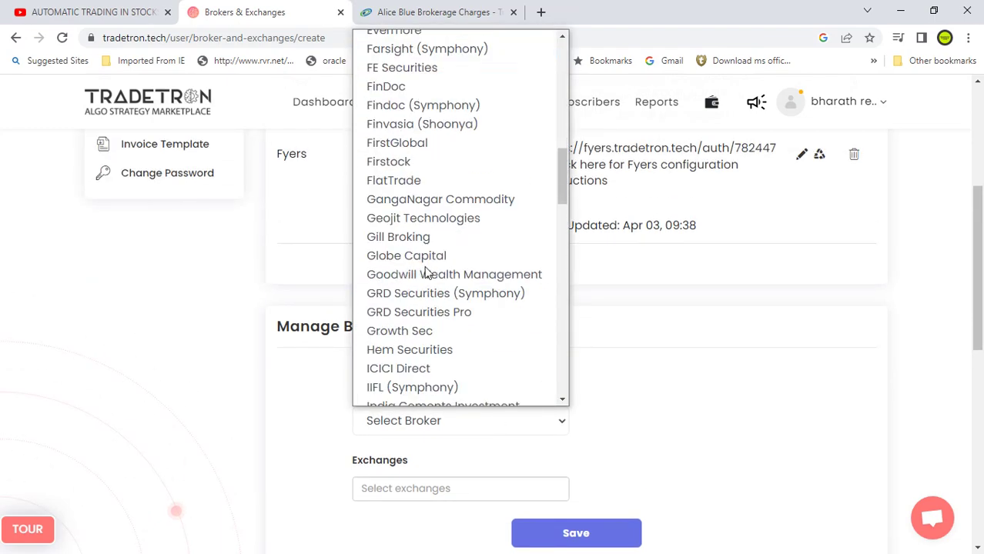
scroll(429, 269, "up", 20)
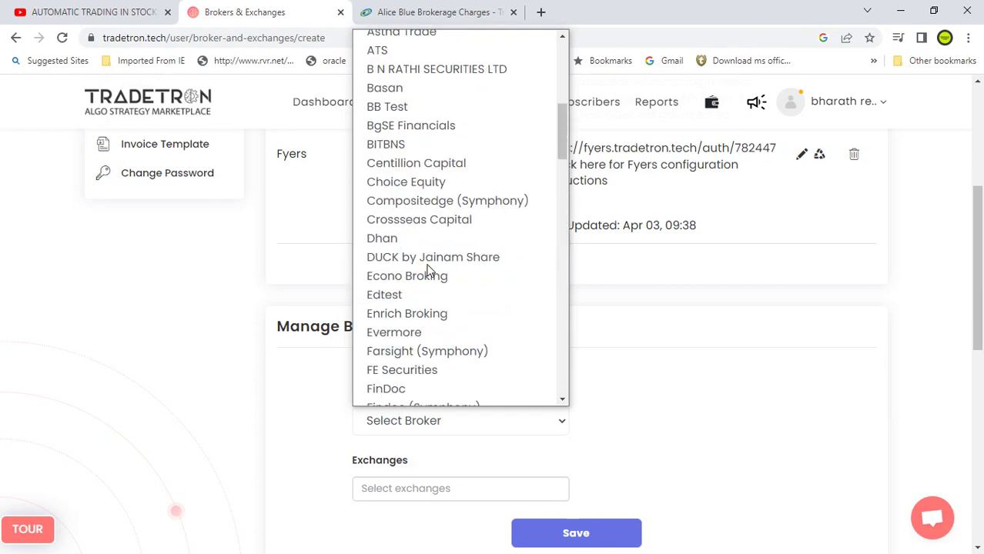
scroll(428, 269, "down", 10)
scroll(429, 270, "down", 15)
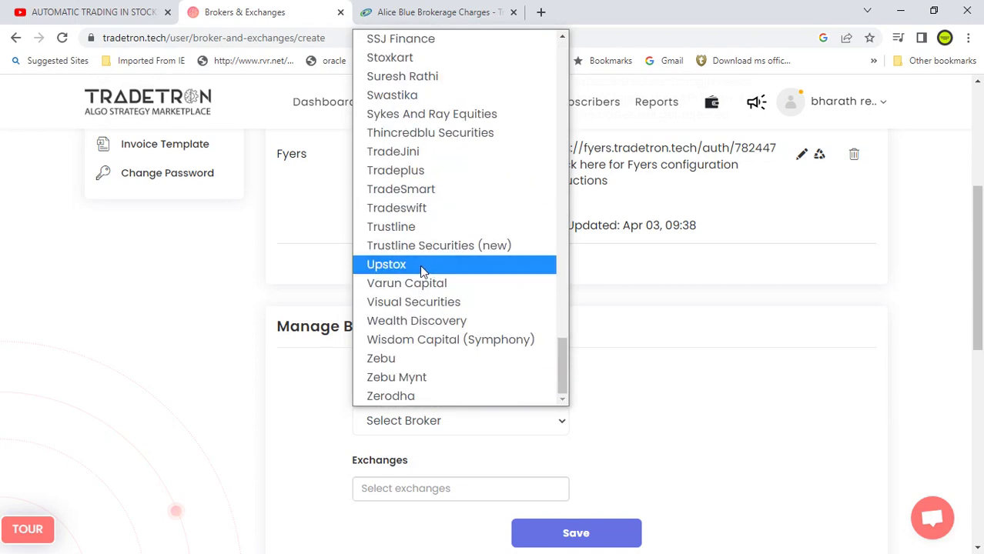
scroll(423, 270, "up", 20)
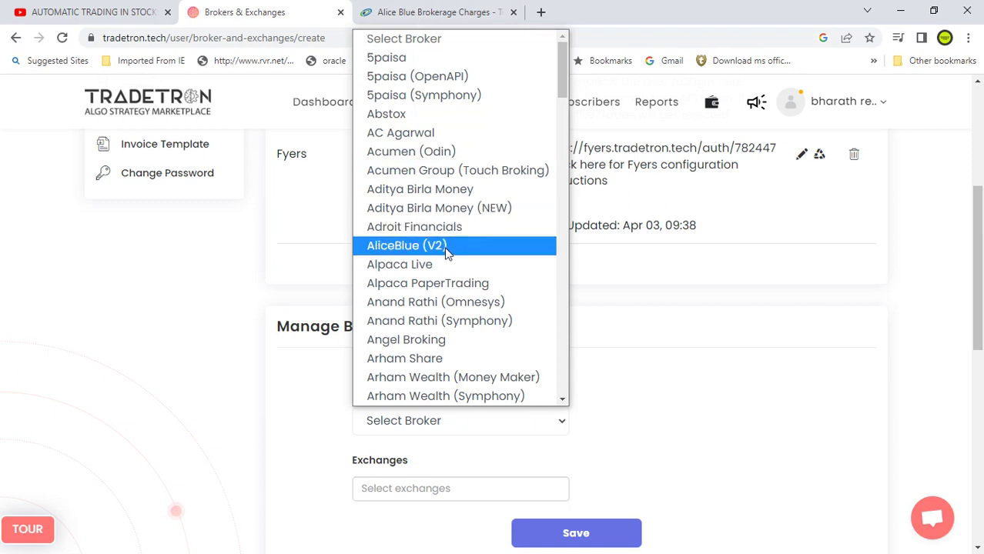
left_click(402, 253)
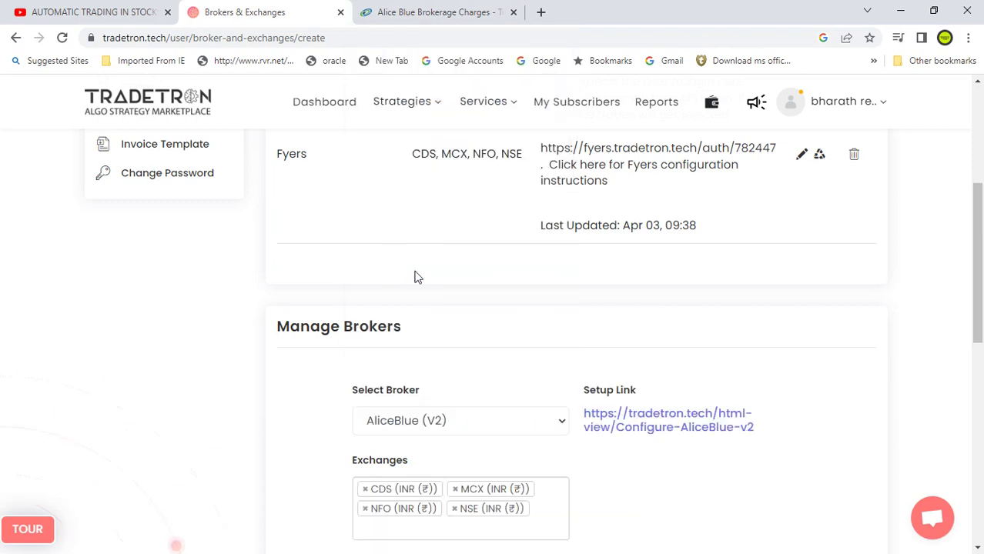
Reconfirm AliceBlue (V2) in Select Broker and review the form with the account's user ID.
scroll(600, 399, "down", 2)
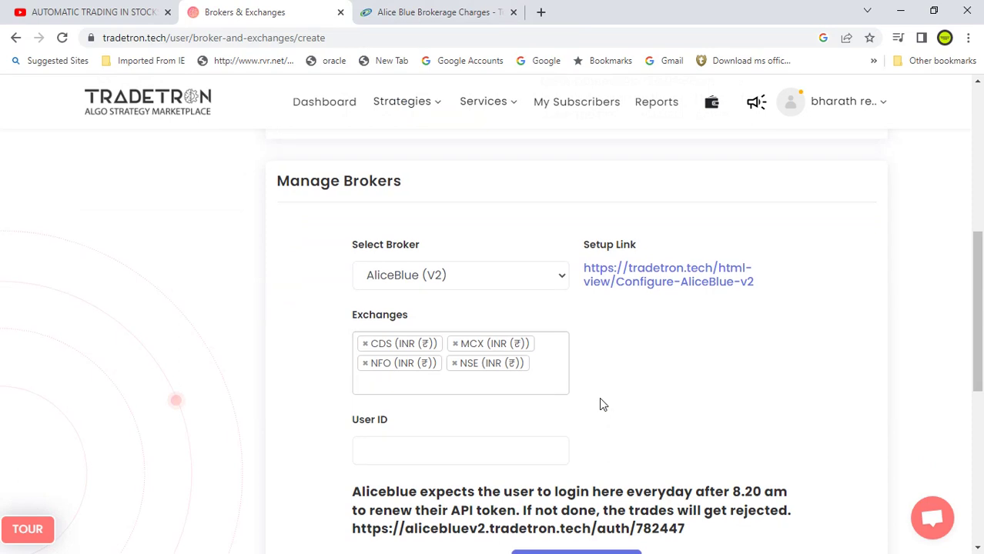
scroll(585, 392, "down", 2)
scroll(558, 377, "up", 2)
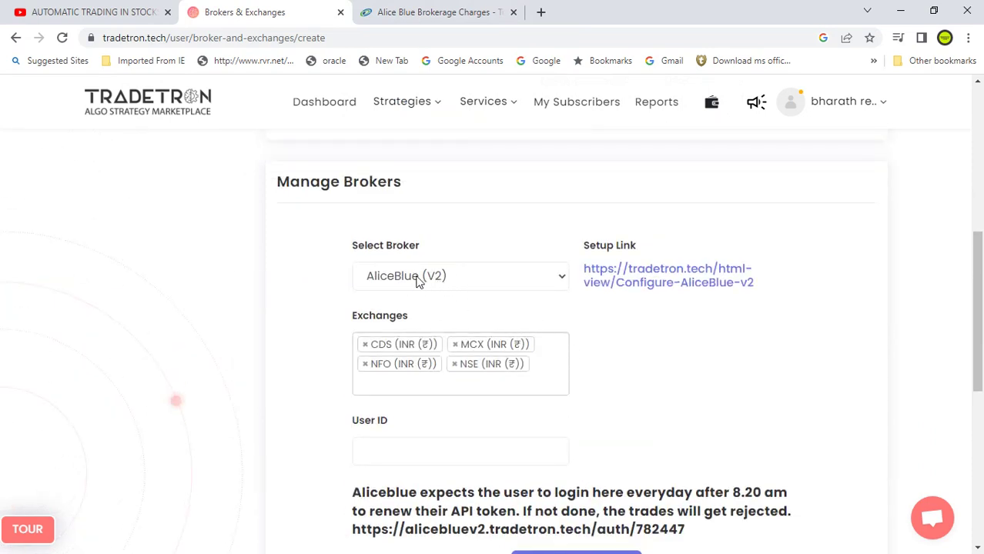
left_click(425, 280)
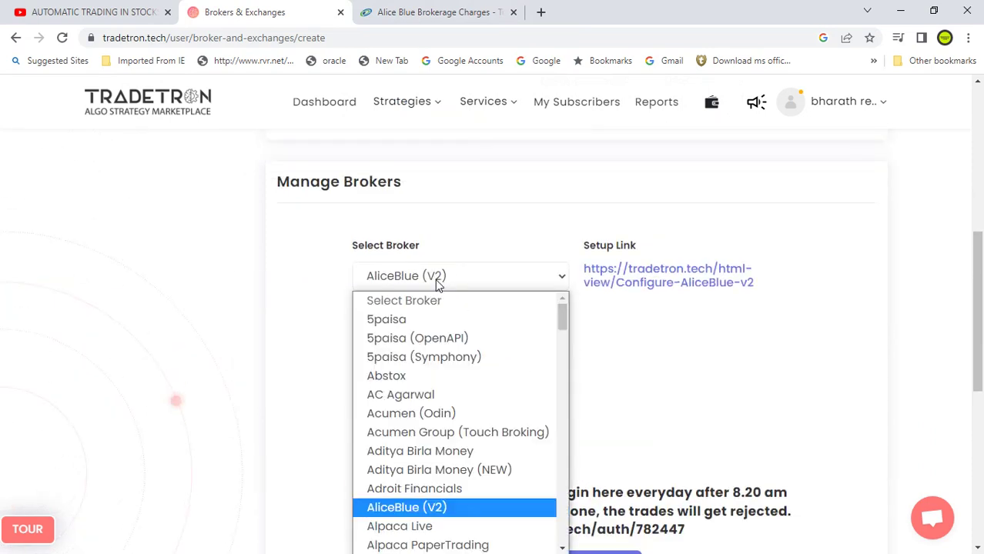
left_click(449, 509)
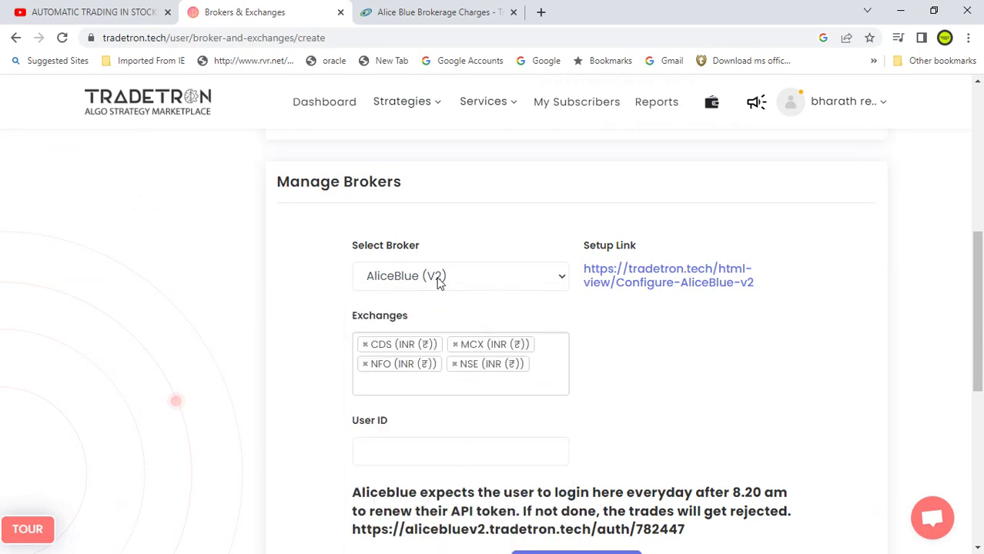
scroll(645, 324, "down", 3)
scroll(562, 314, "up", 2)
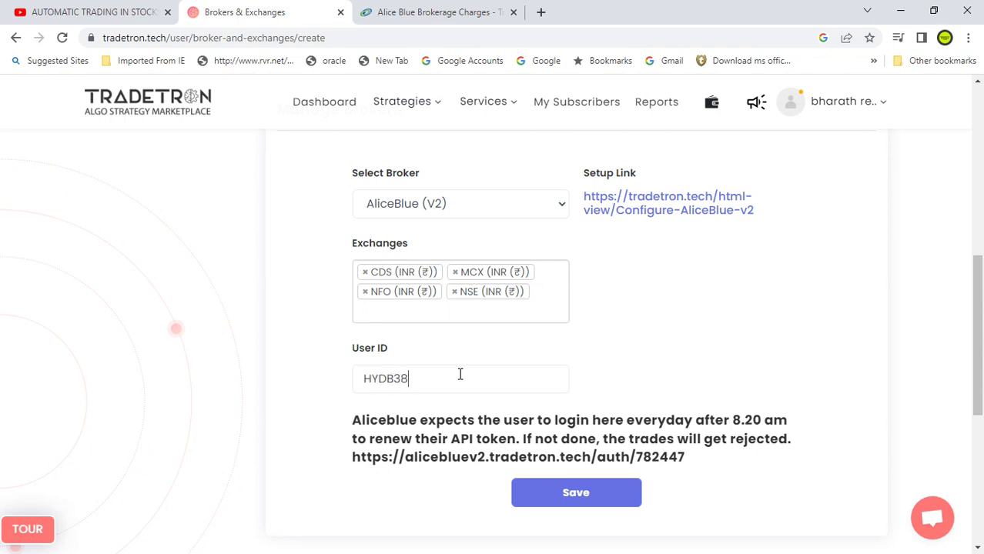
Save the AliceBlue (V2) broker with CDS, MCX, NFO, NSE exchanges and the user ID.
left_click(587, 486)
left_click(419, 377)
left_click(565, 490)
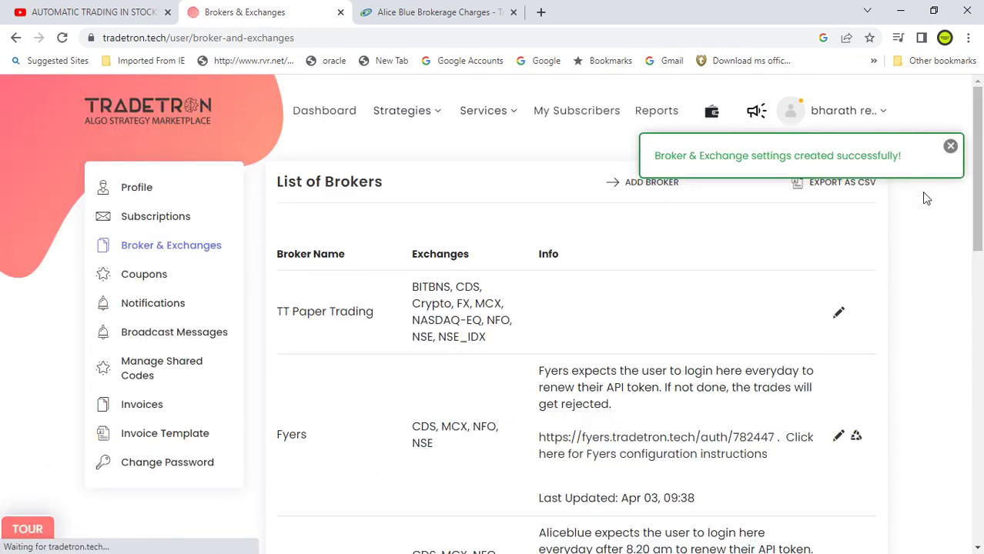
Dismiss the success message and review the Fyers and AliceBlue (V2) rows and daily login notes.
left_click(950, 146)
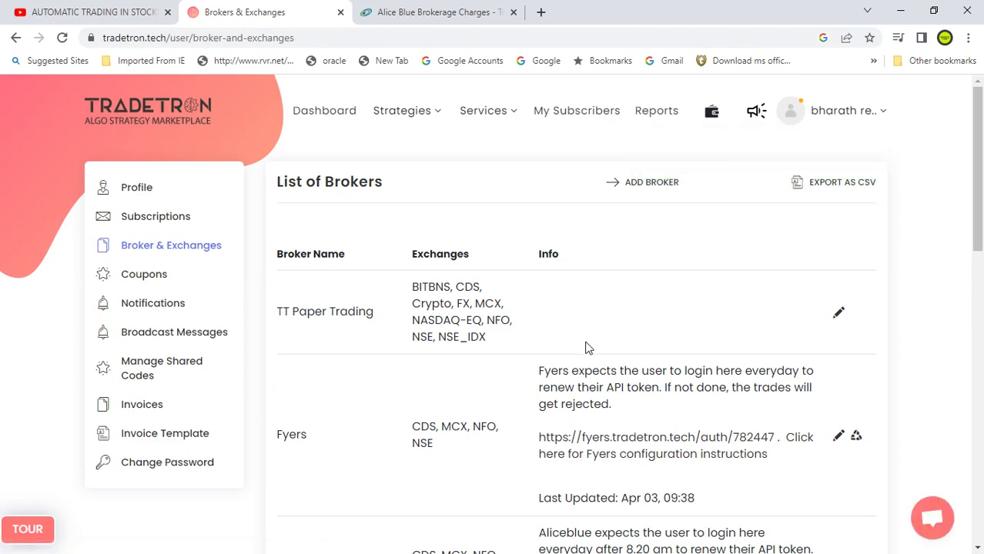
scroll(587, 347, "down", 4)
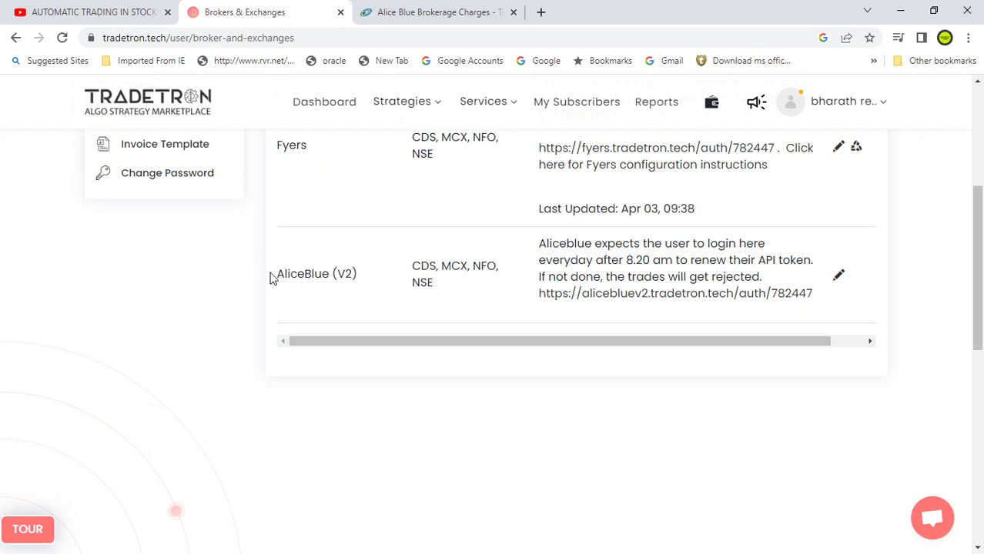
left_click_drag(270, 277, 368, 282)
left_click(376, 292)
scroll(300, 277, "up", 2)
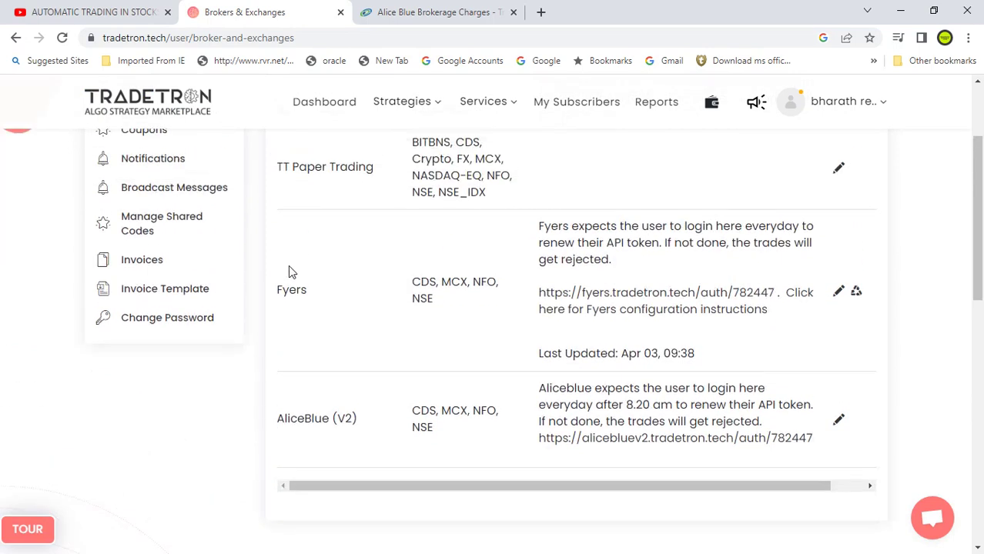
left_click_drag(280, 286, 352, 288)
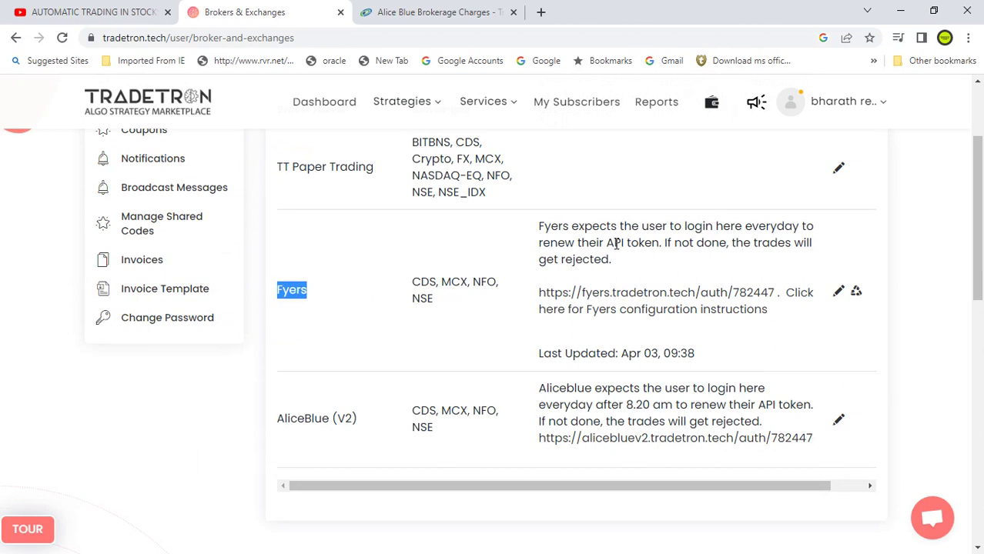
scroll(435, 291, "down", 1)
left_click(367, 345)
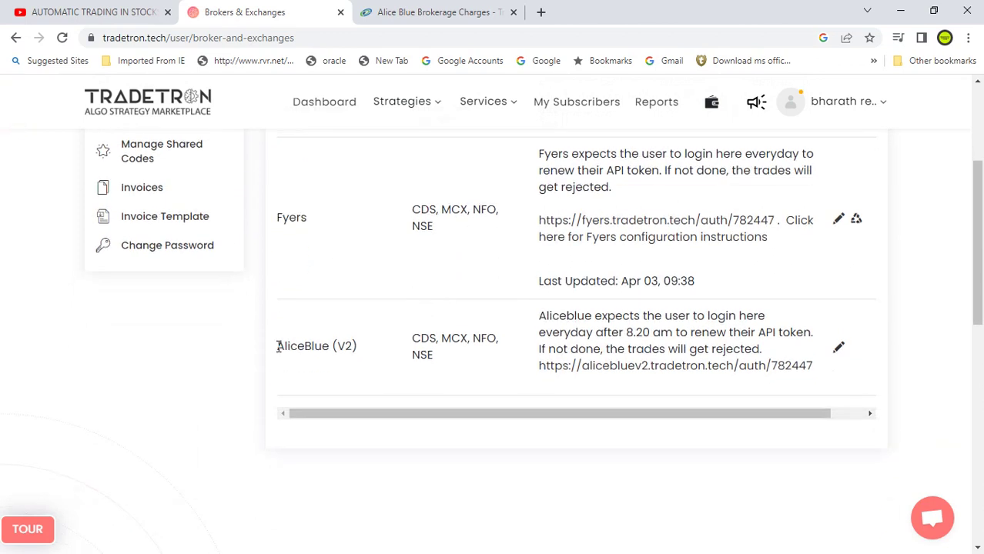
left_click_drag(277, 345, 415, 354)
left_click(344, 354)
left_click_drag(278, 345, 345, 347)
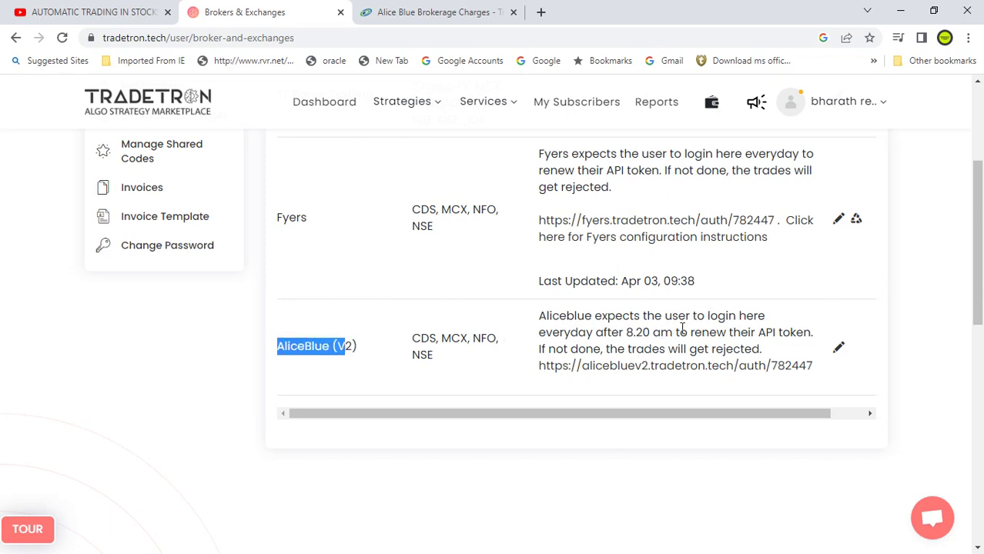
left_click_drag(539, 316, 818, 343)
left_click(851, 345)
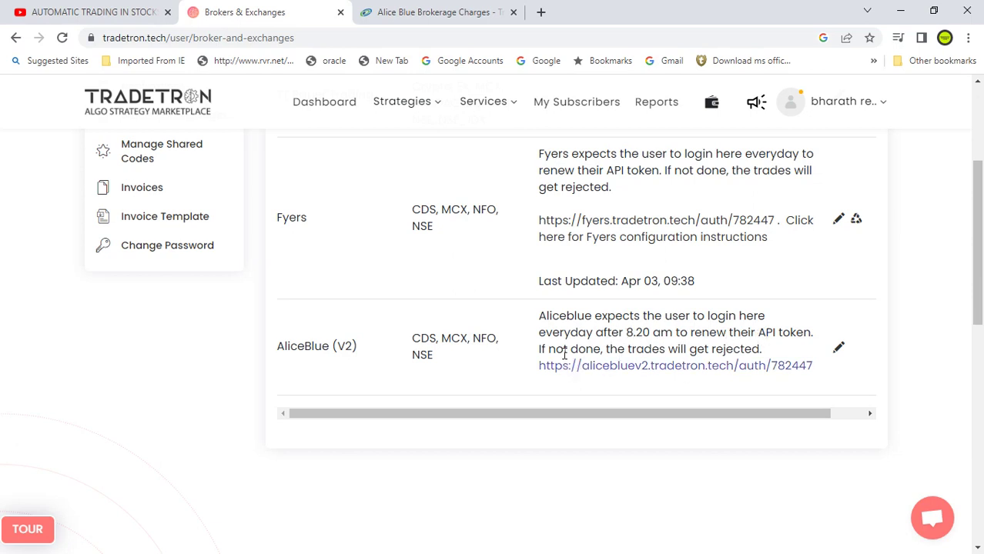
Reload Broker & Exchanges and open the Fyers authorisation link.
scroll(731, 375, "up", 1)
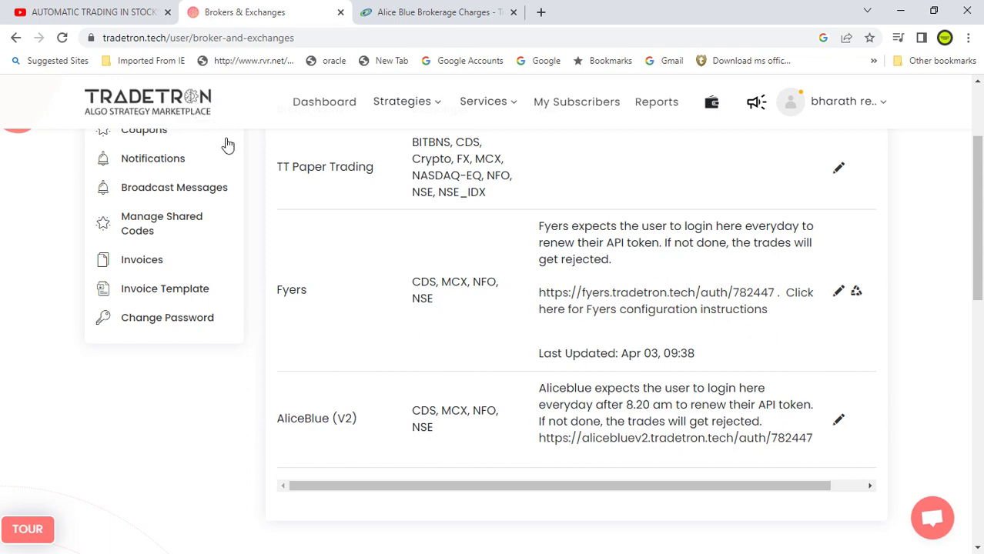
scroll(534, 349, "up", 2)
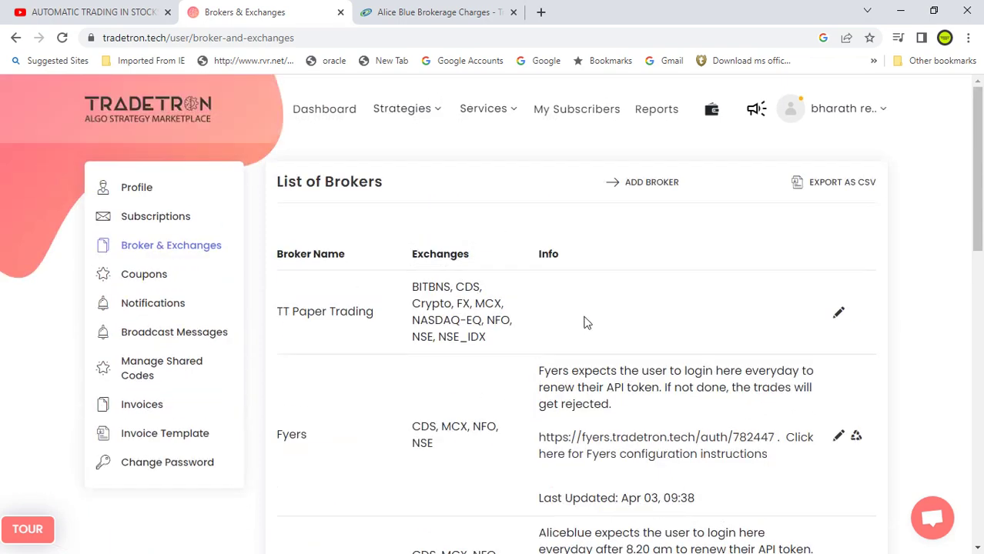
left_click(846, 112)
left_click(817, 203)
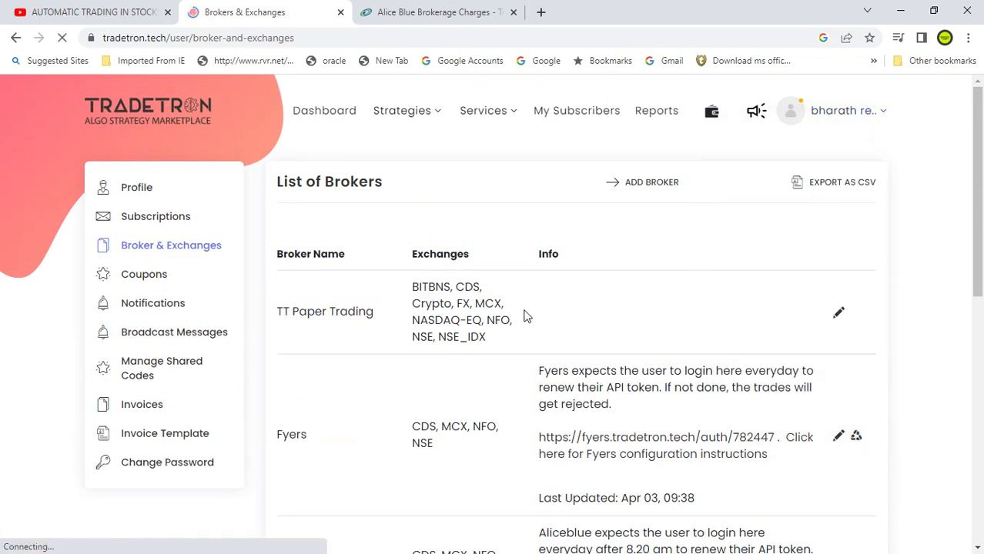
scroll(505, 328, "down", 3)
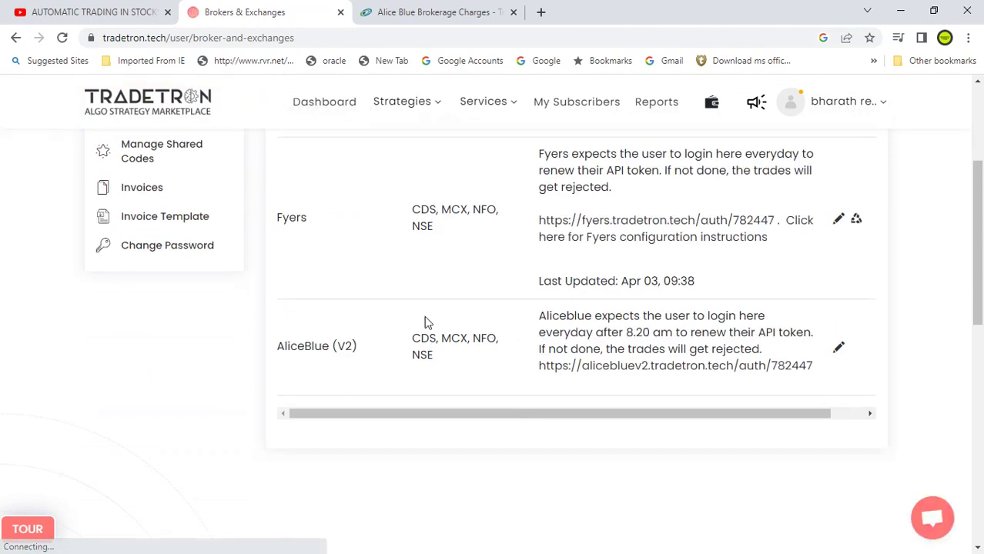
scroll(283, 231, "up", 1)
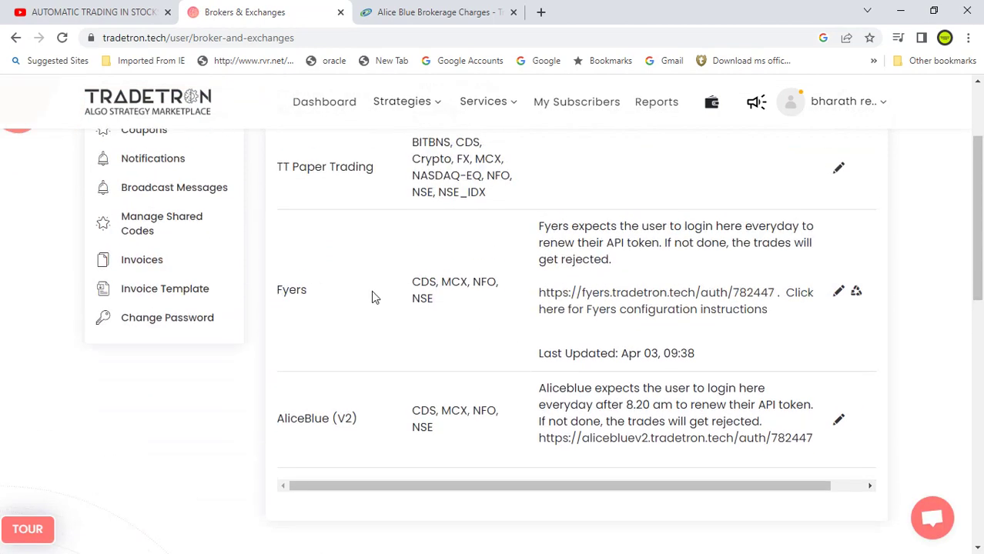
left_click(590, 295)
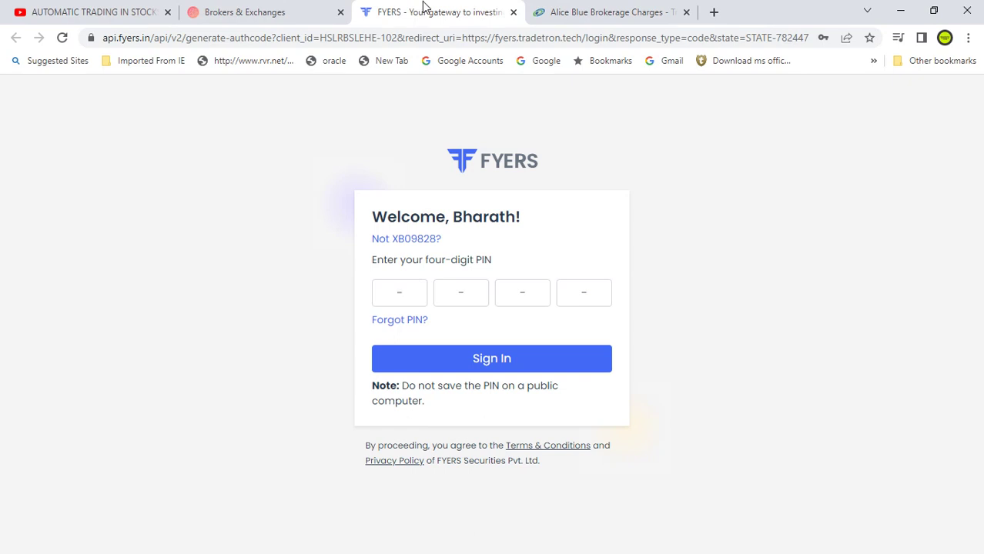
Enter the account's four-digit PIN on the Fyers page and sign in.
left_click(303, 13)
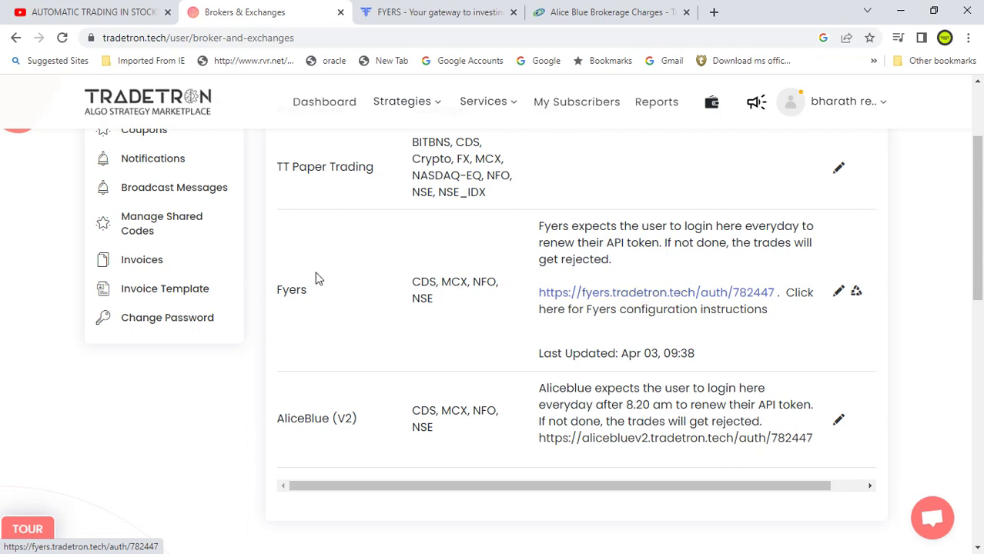
left_click(454, 14)
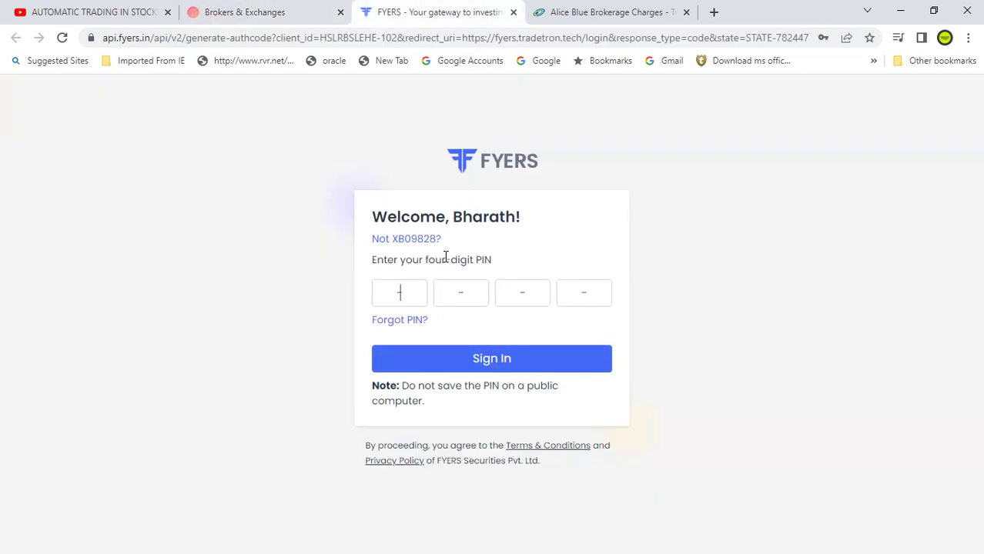
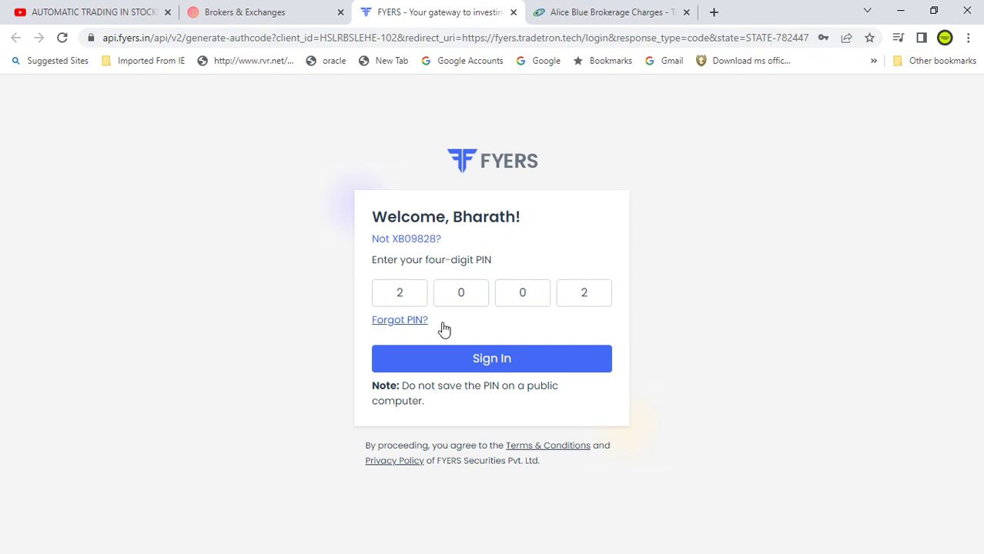
left_click(471, 360)
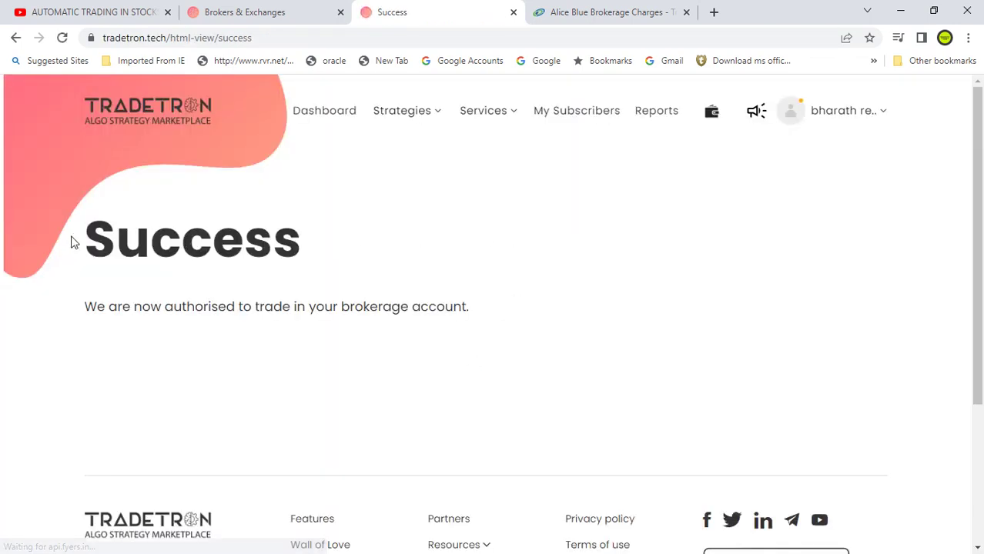
Read the Fyers Success confirmation, then return to the broker list showing Fyers updated Apr 03, 09:38.
left_click_drag(82, 236, 307, 243)
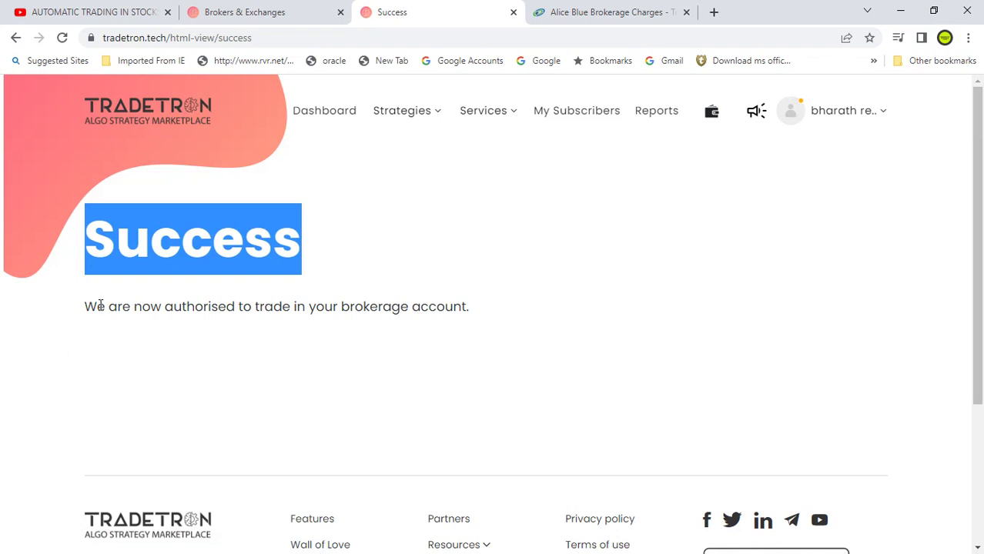
left_click_drag(97, 305, 562, 322)
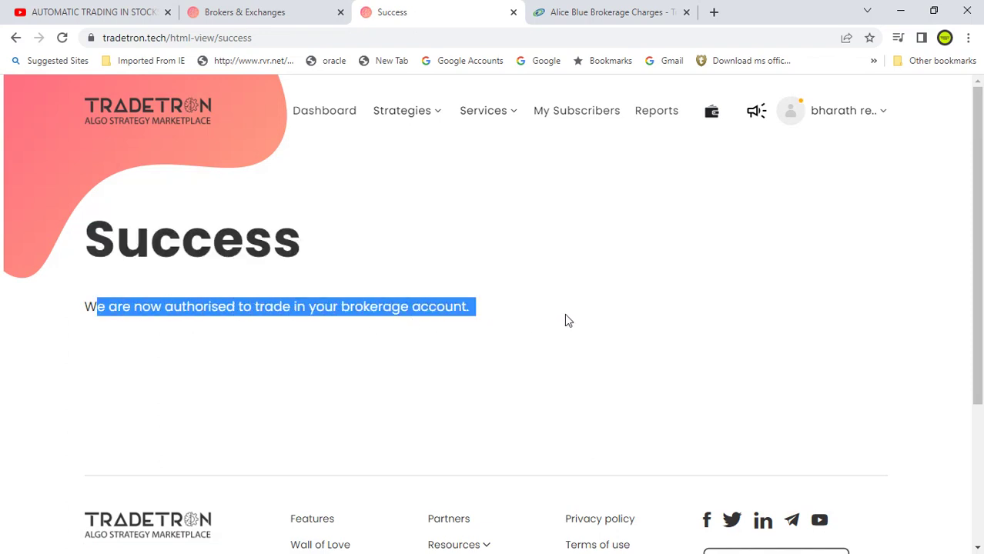
left_click(304, 11)
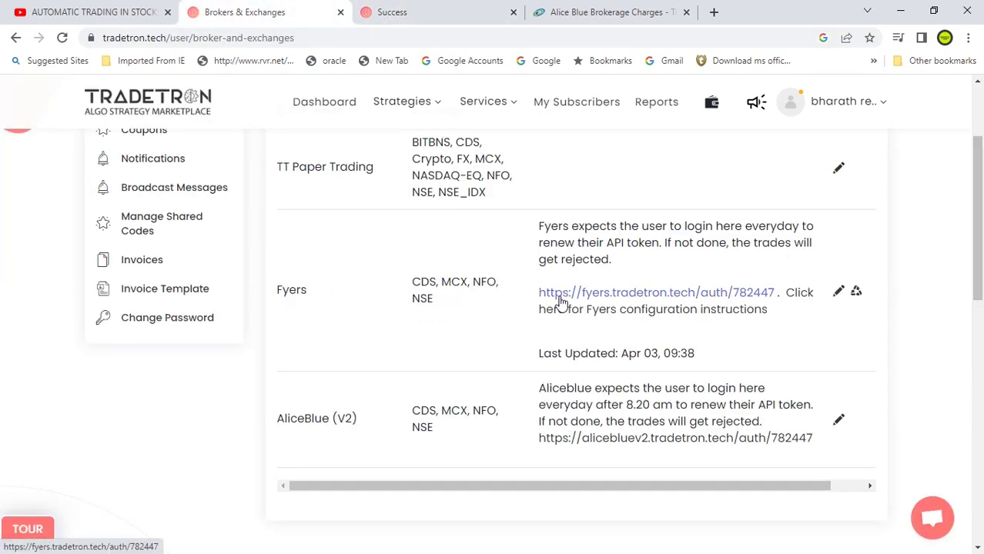
left_click(427, 23)
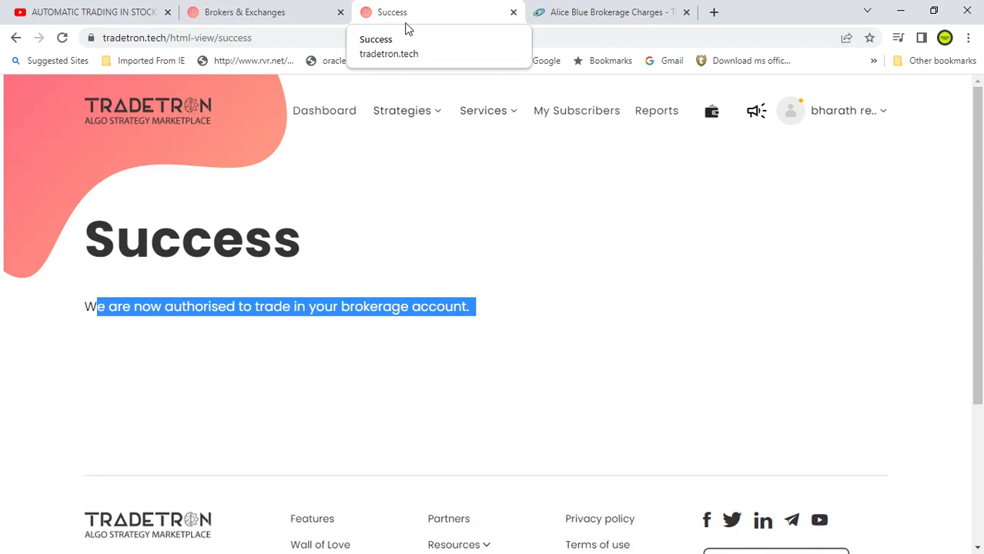
left_click(293, 10)
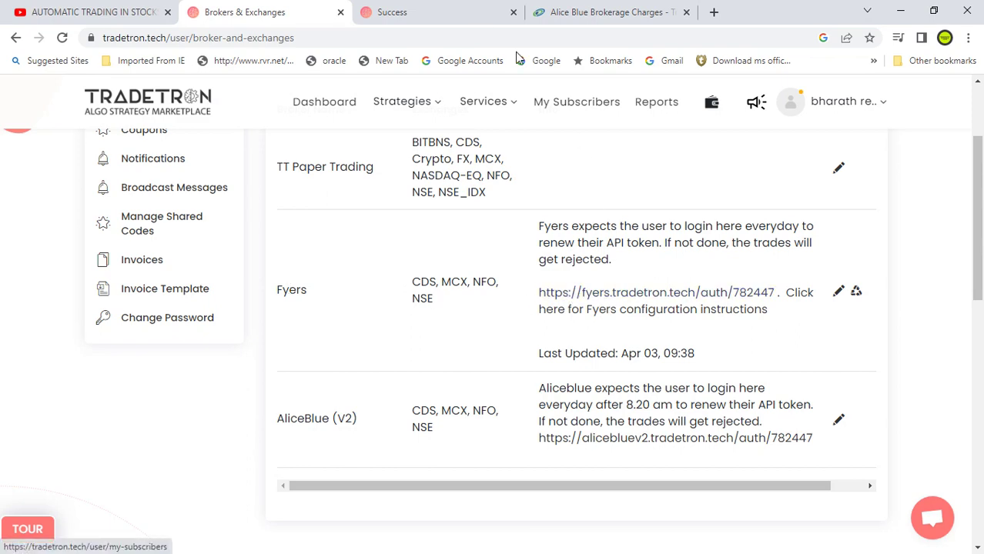
left_click(445, 8)
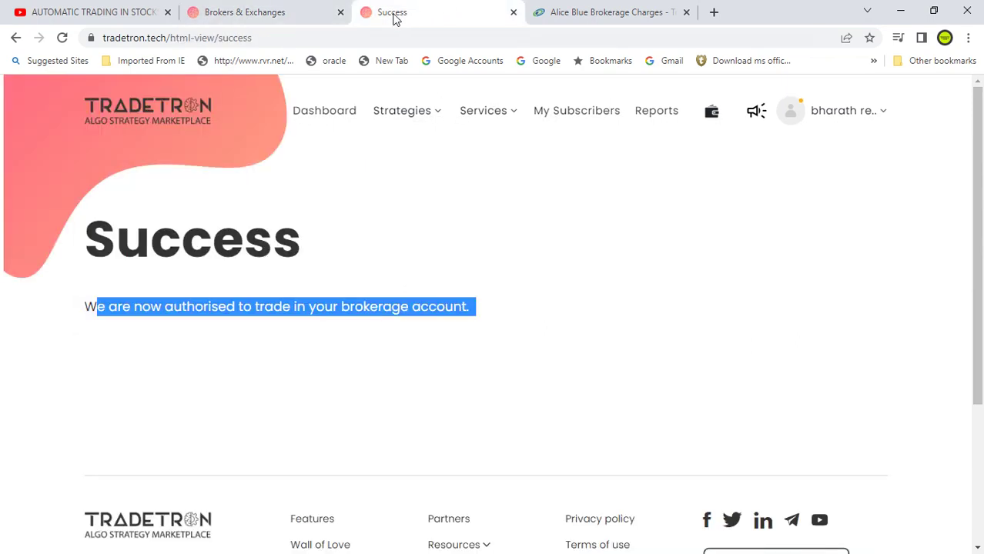
left_click(318, 14)
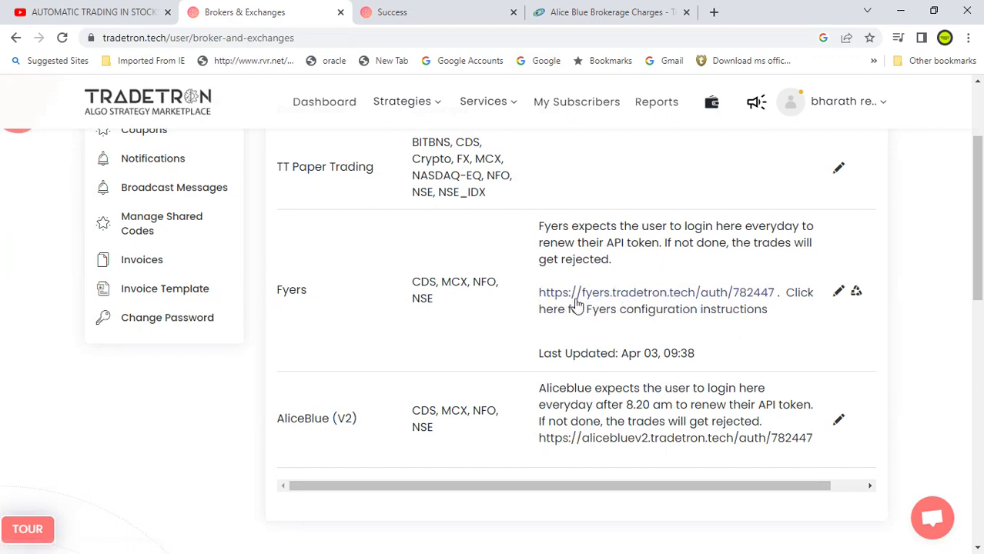
left_click(435, 9)
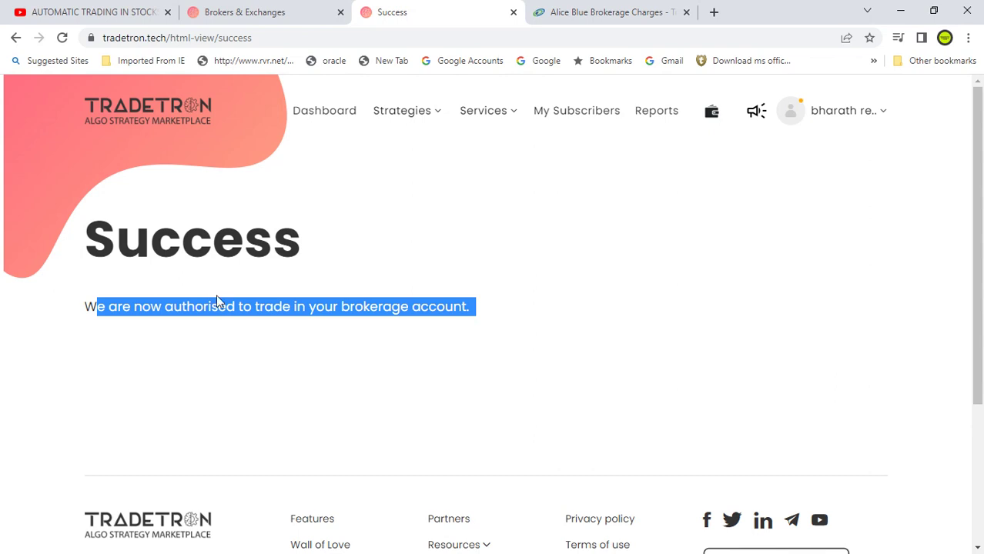
left_click(232, 258)
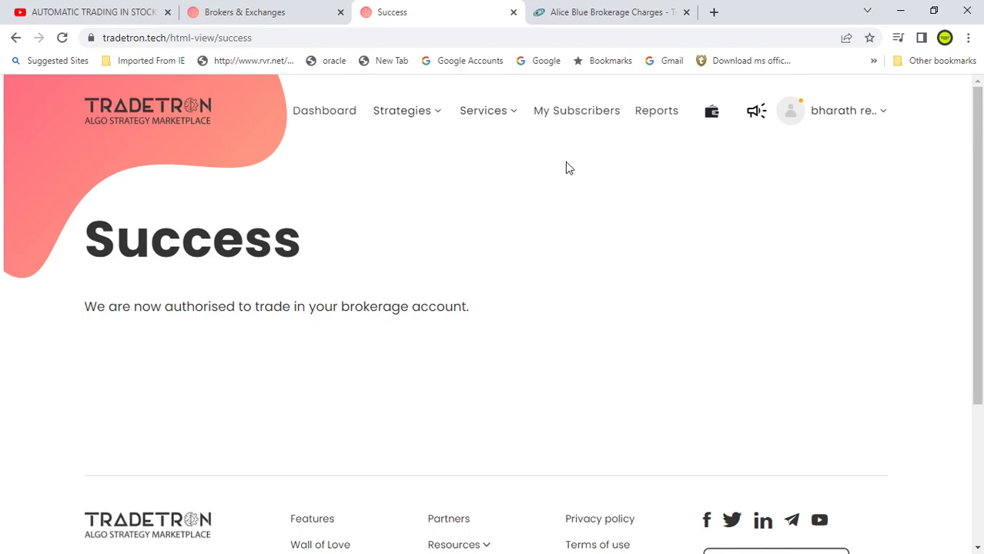
left_click(286, 9)
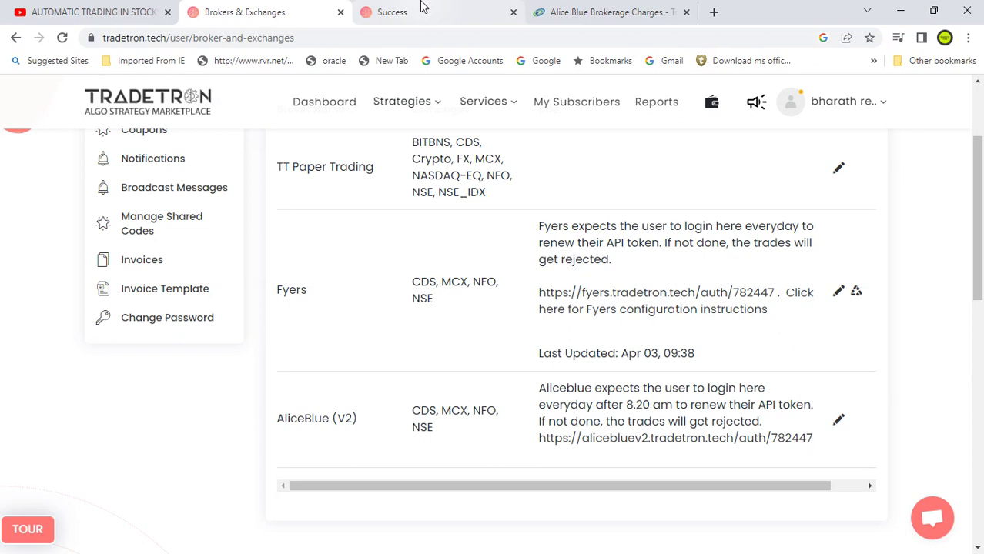
mouse_move(423, 9)
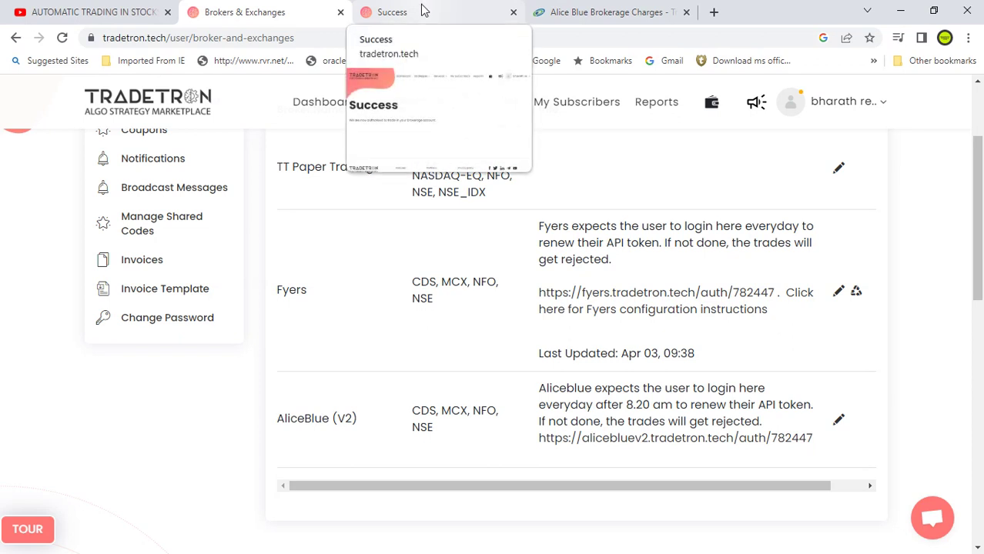